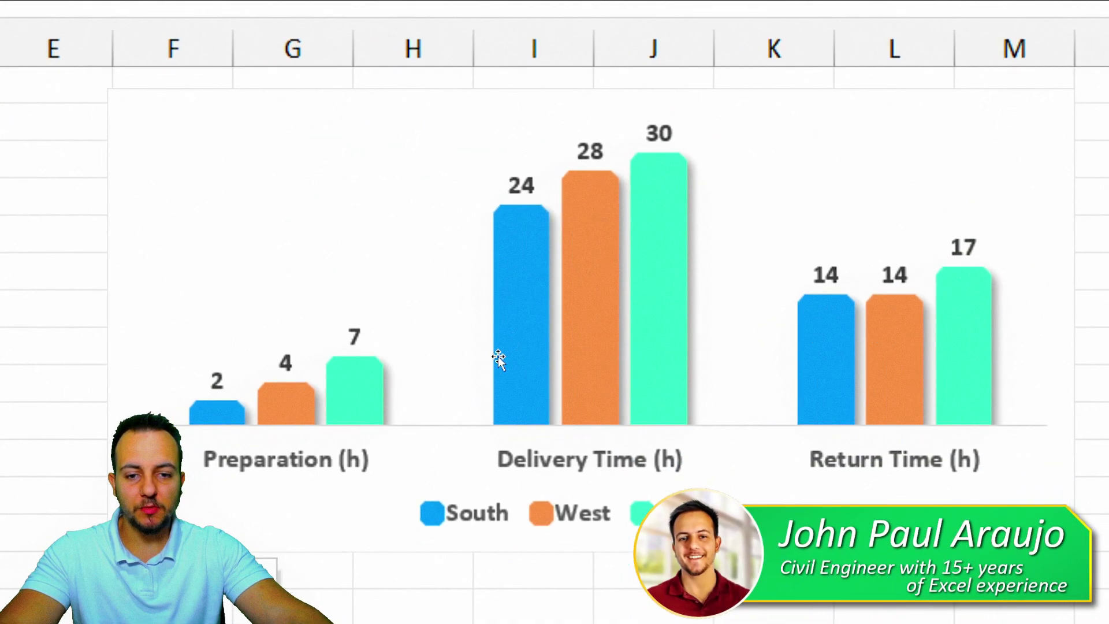
Step: Deselect the finished chart, try selecting the table cells and columns A–D, then clear the selection
click(249, 543)
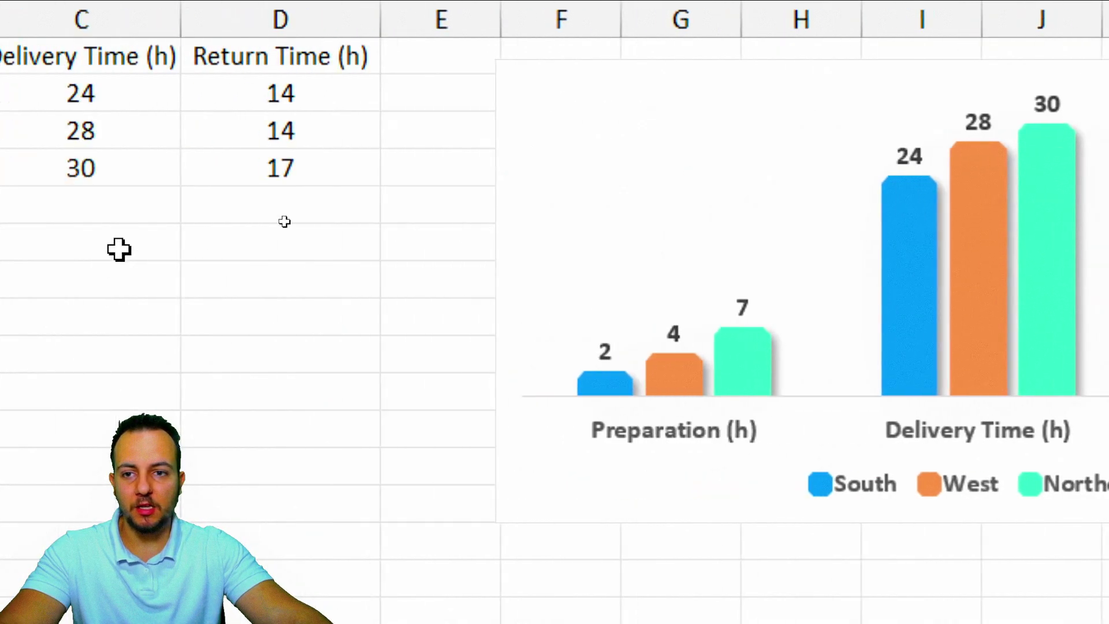
drag(82, 119, 641, 212)
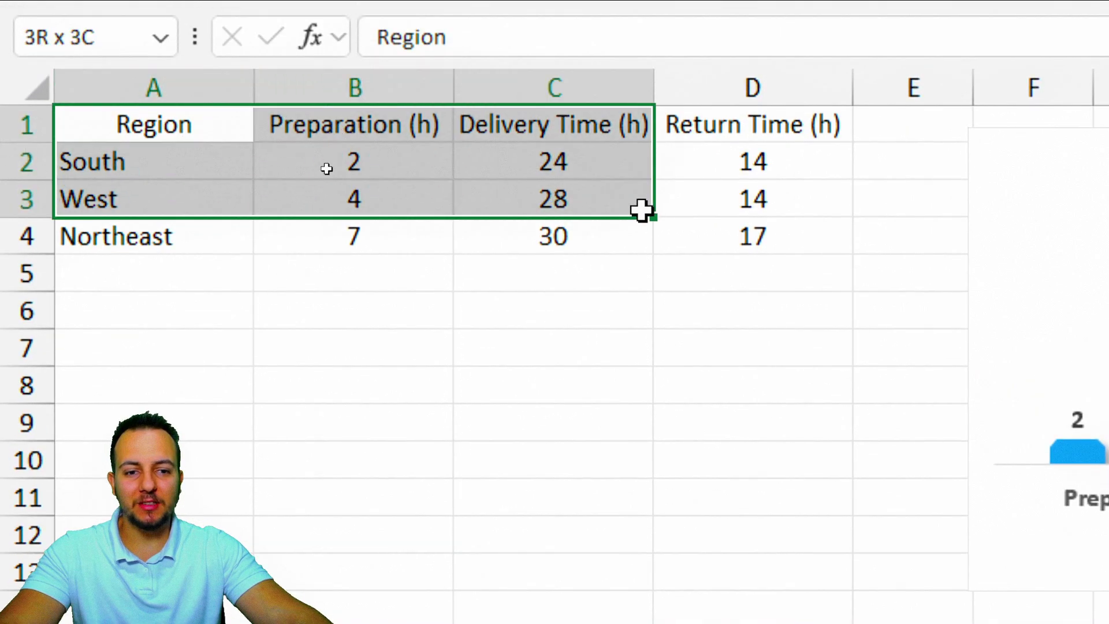
key(ctrl+a)
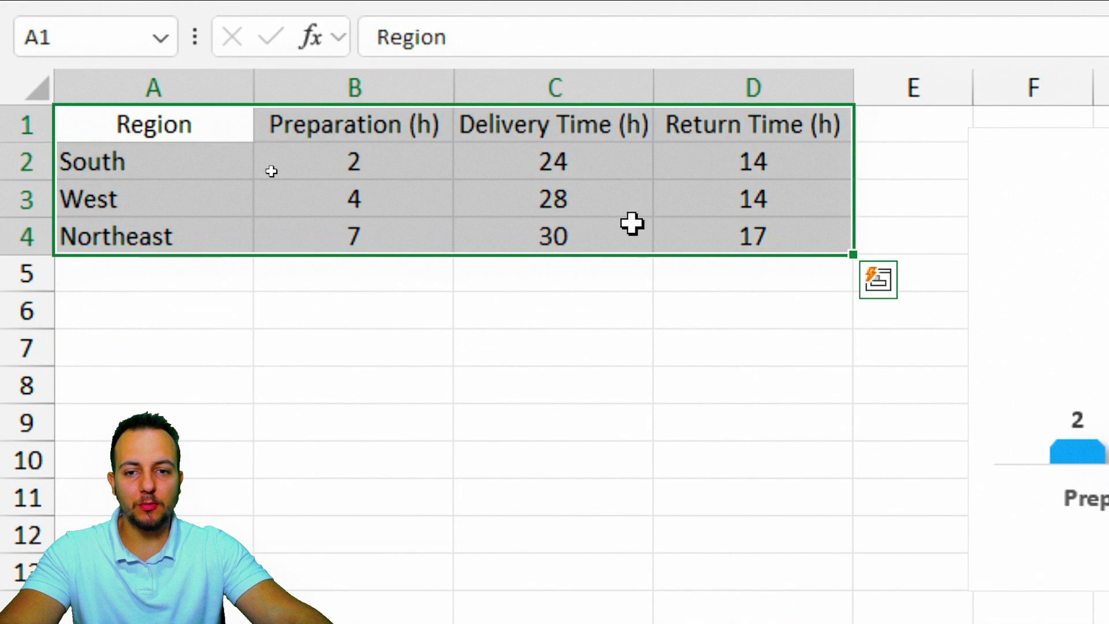
drag(94, 89, 728, 98)
click(211, 123)
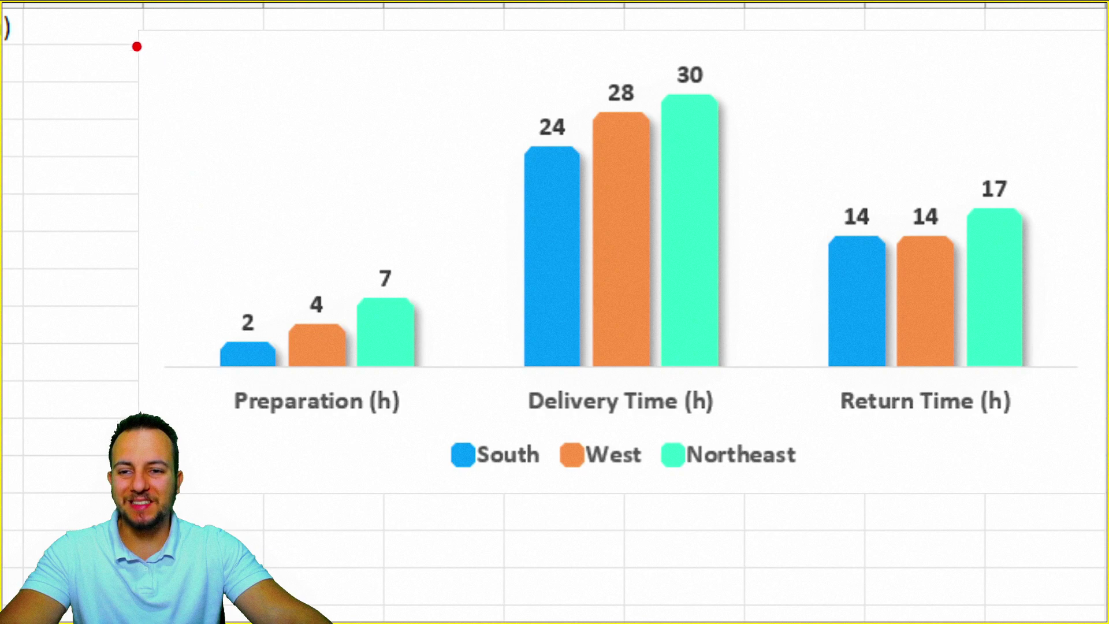
Step: Mark the finished chart and data table with red frames and arrows, then select A1:D4
mouse_move(132, 29)
mouse_down()
mouse_move(928, 421)
mouse_move(1090, 471)
mouse_move(1098, 490)
mouse_up()
drag(959, 582, 862, 556)
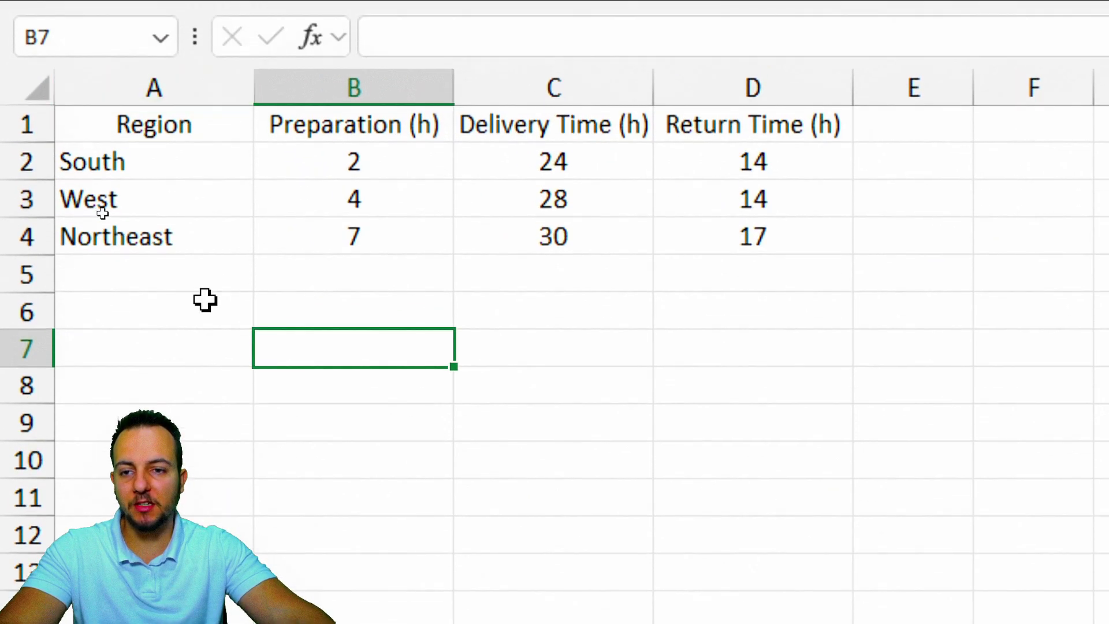
mouse_move(40, 81)
mouse_down()
mouse_move(260, 203)
mouse_move(837, 275)
mouse_move(884, 267)
mouse_up()
drag(803, 293, 917, 423)
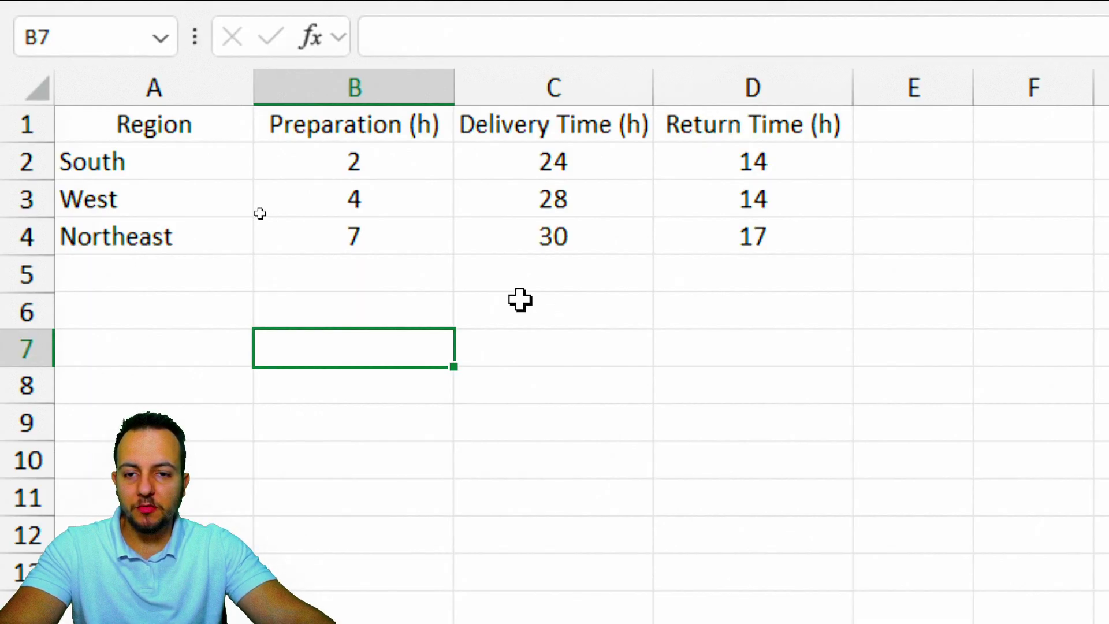
drag(85, 119, 792, 255)
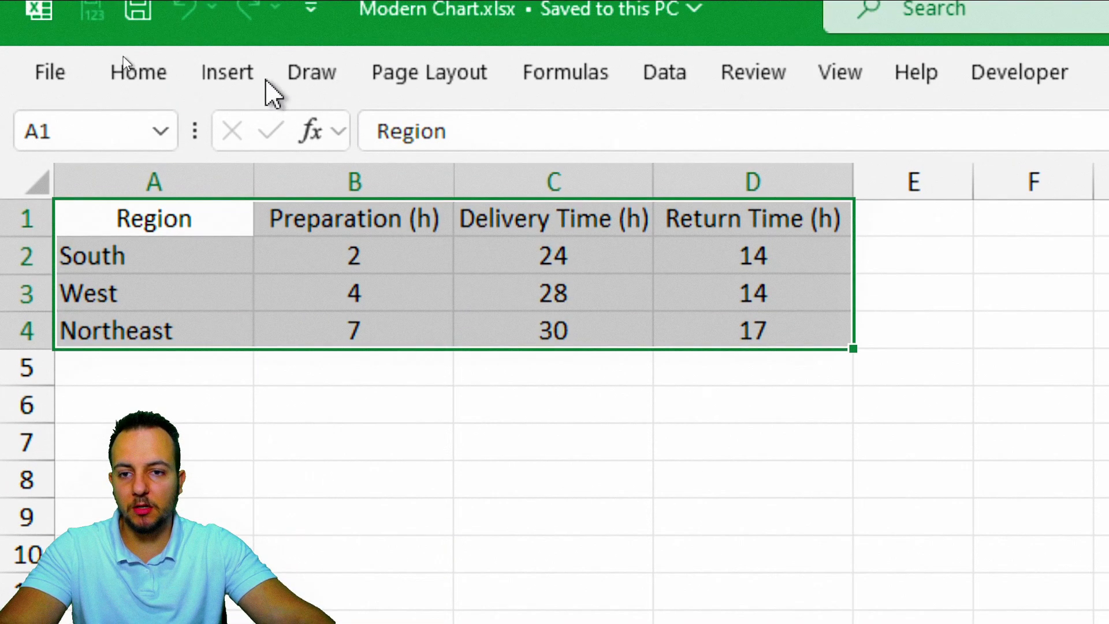
Step: Insert a Clustered Column chart from the selected region data
click(240, 82)
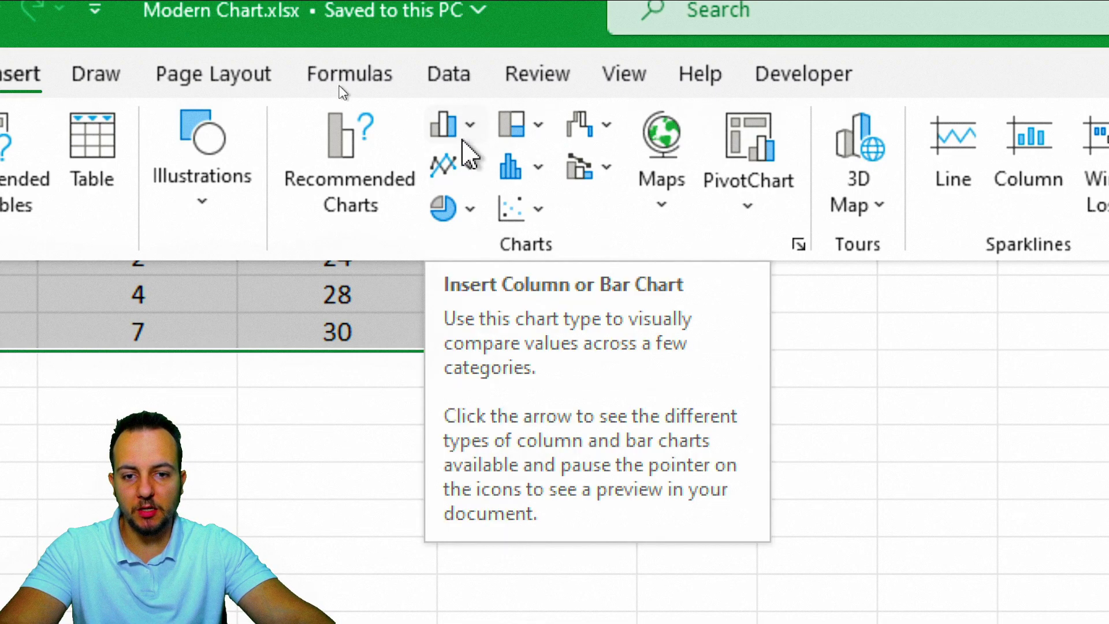
click(462, 136)
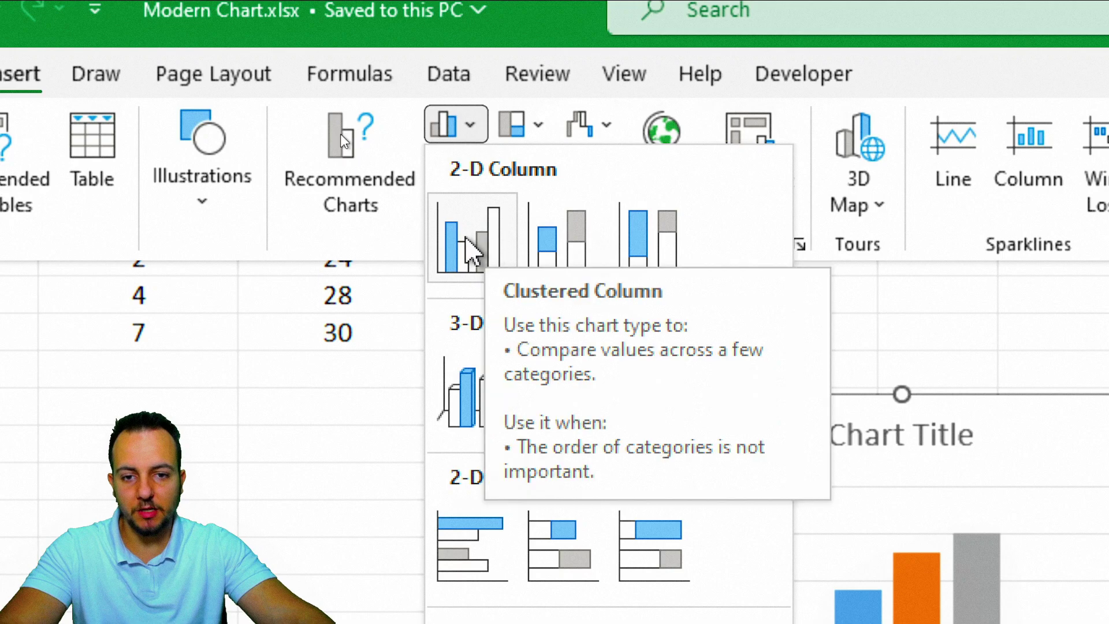
click(477, 252)
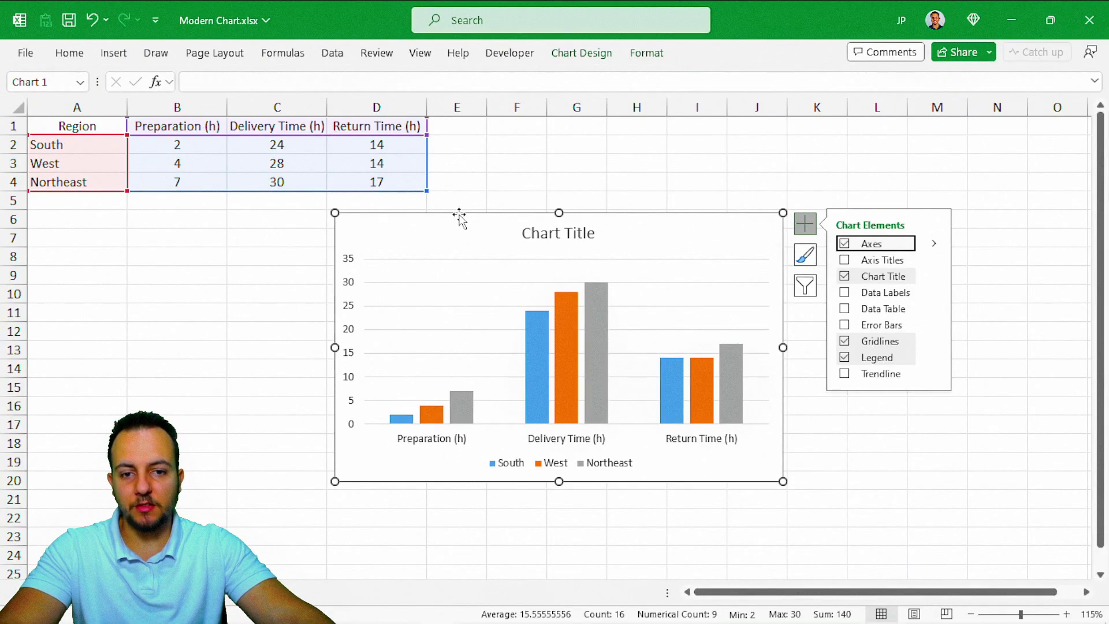
Step: Move the chart to the right of the table and enlarge it taller and wider
drag(458, 218, 609, 129)
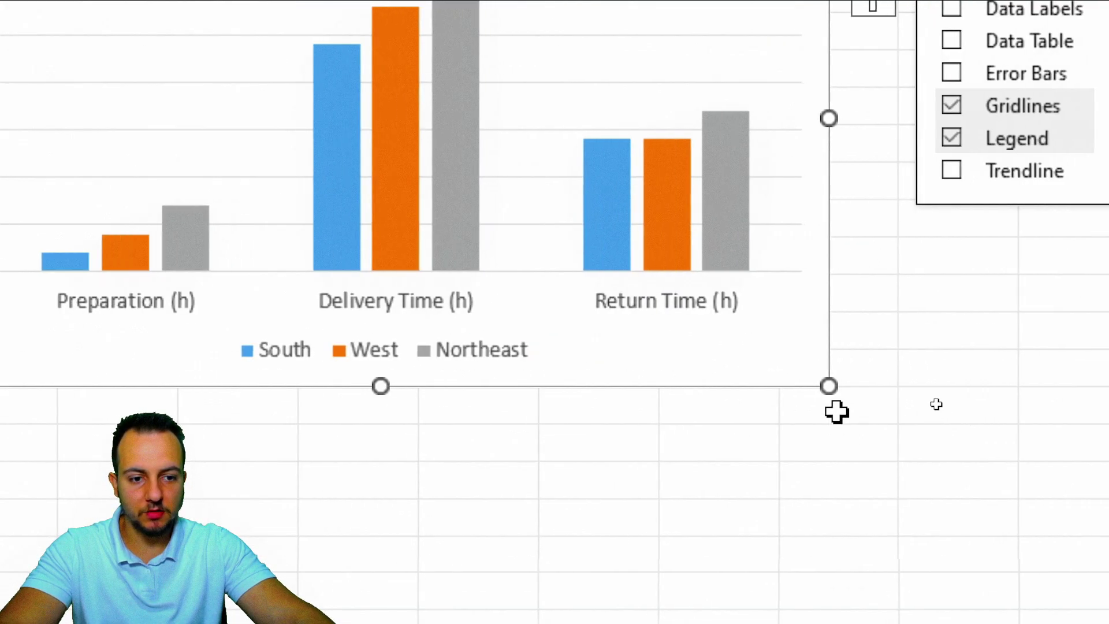
drag(830, 386, 783, 188)
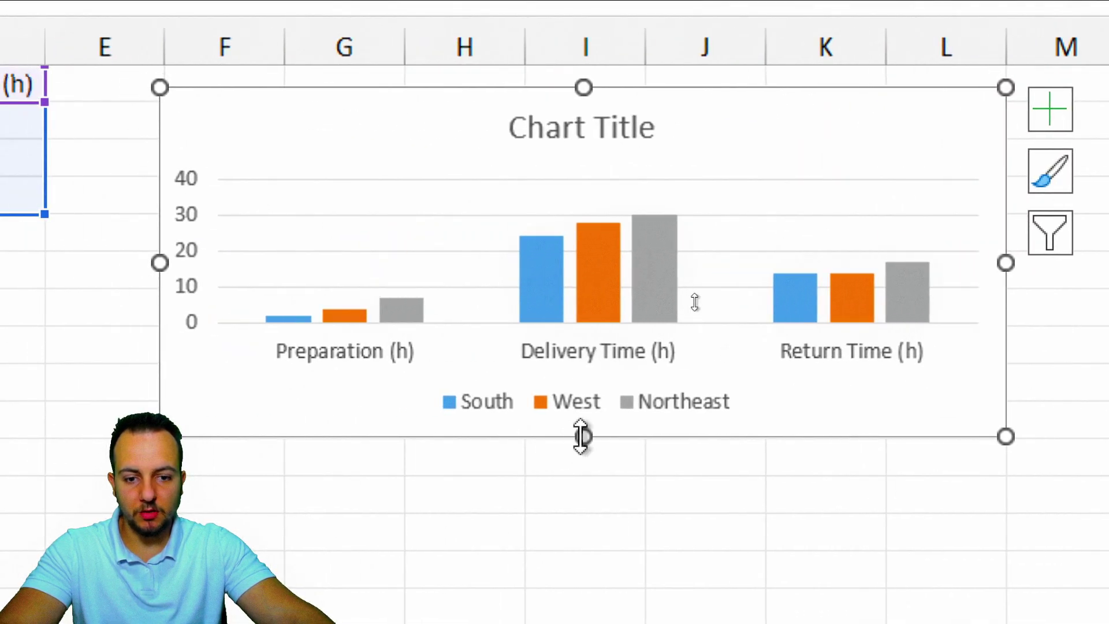
drag(526, 437, 583, 545)
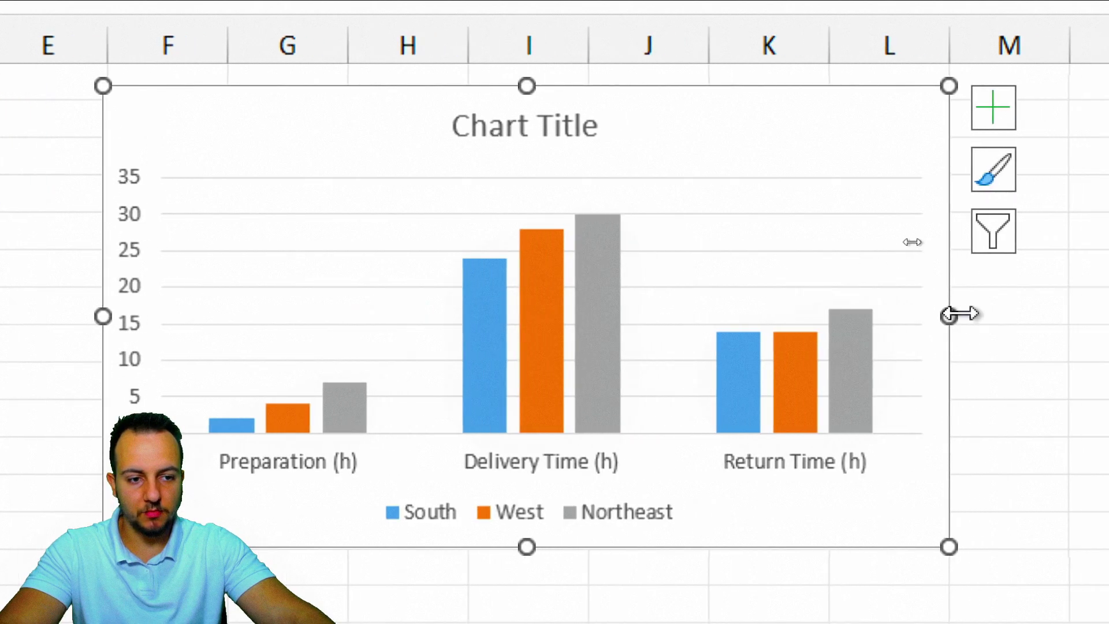
drag(1006, 316, 1108, 317)
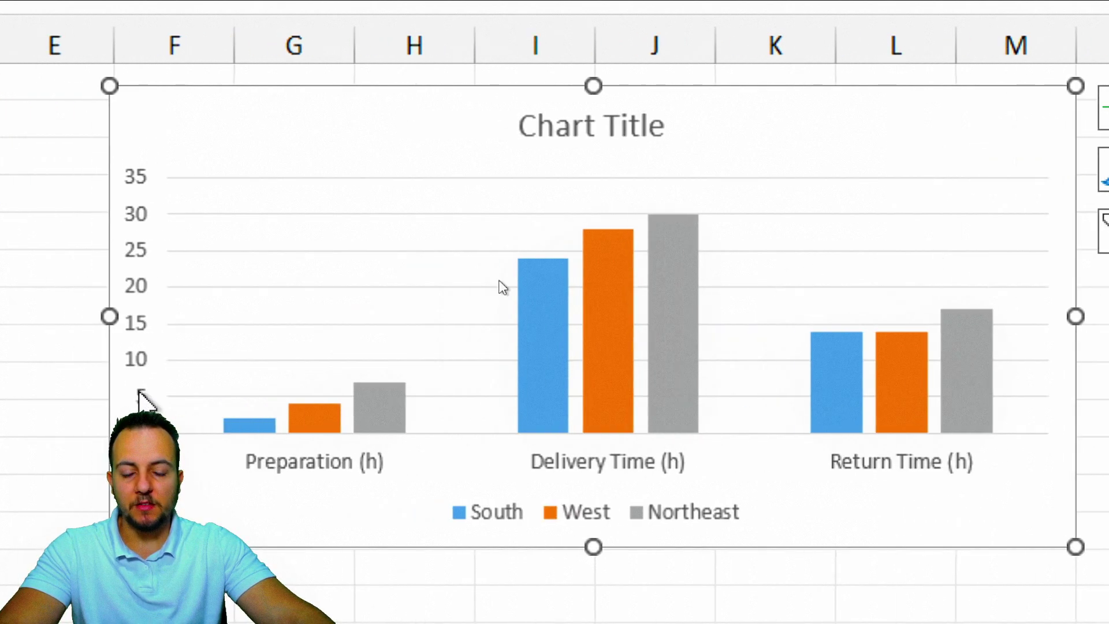
Step: Delete the chart title, the horizontal gridlines and the vertical value axis
click(623, 126)
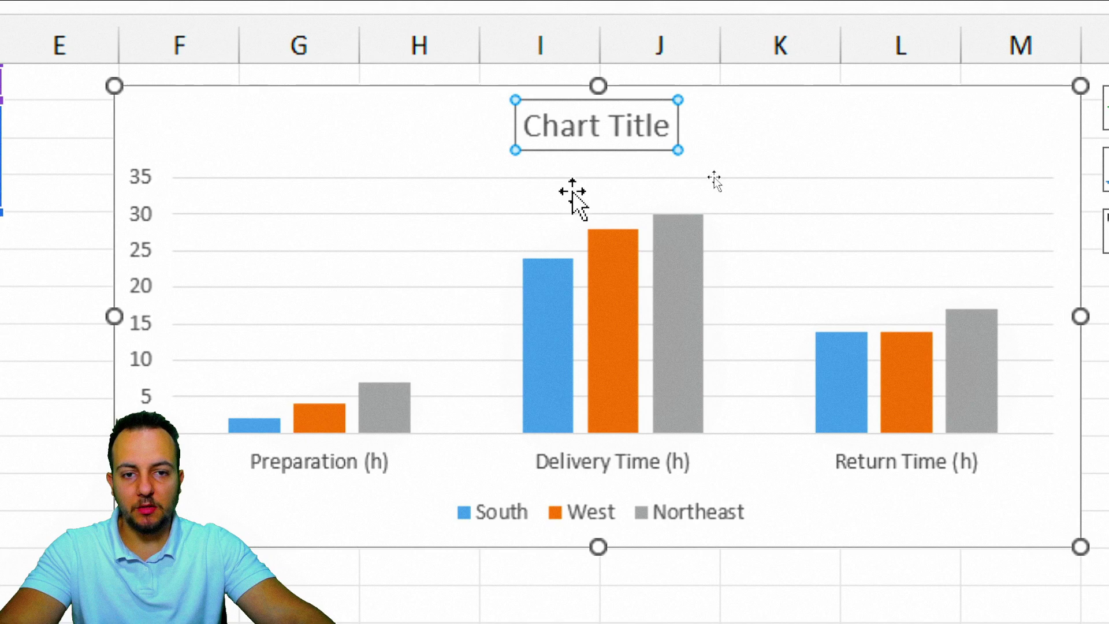
key(Delete)
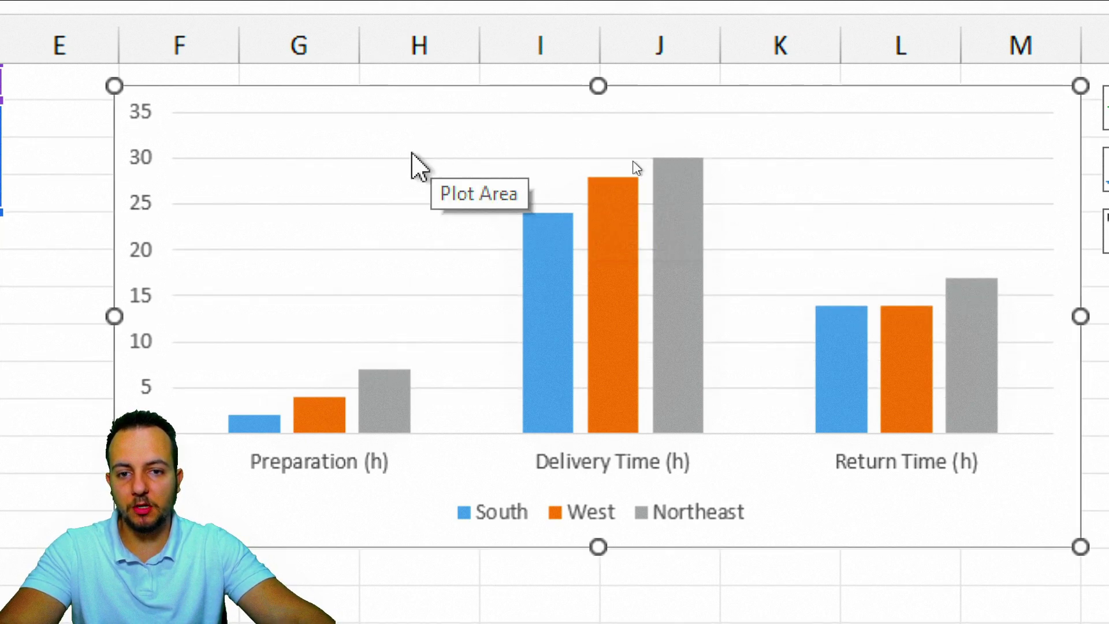
click(426, 160)
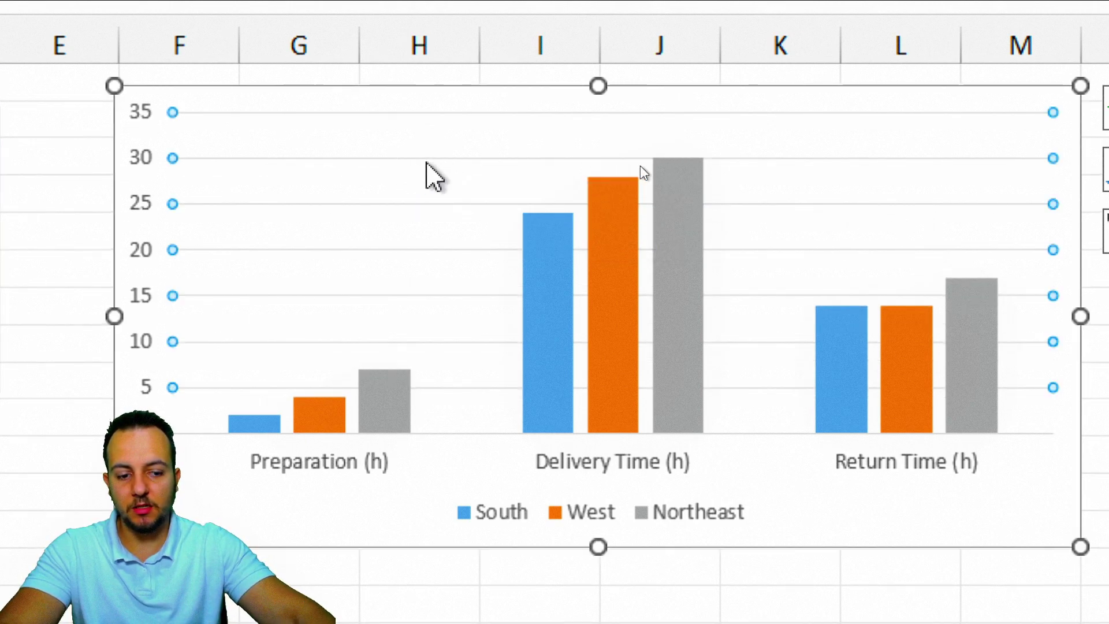
key(Delete)
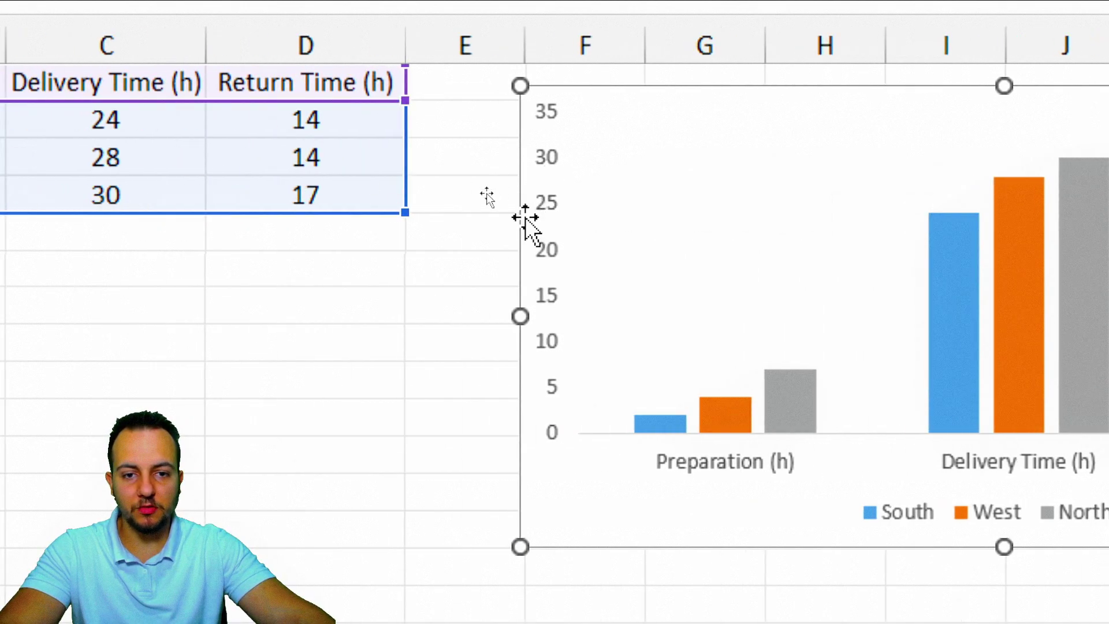
click(543, 206)
key(Delete)
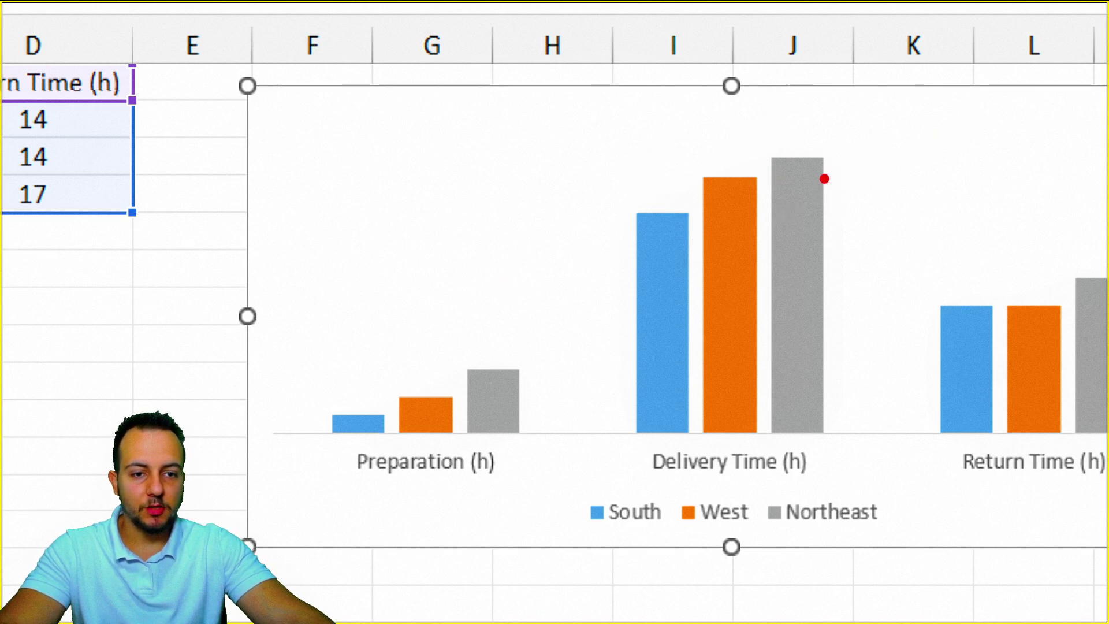
drag(777, 156, 894, 155)
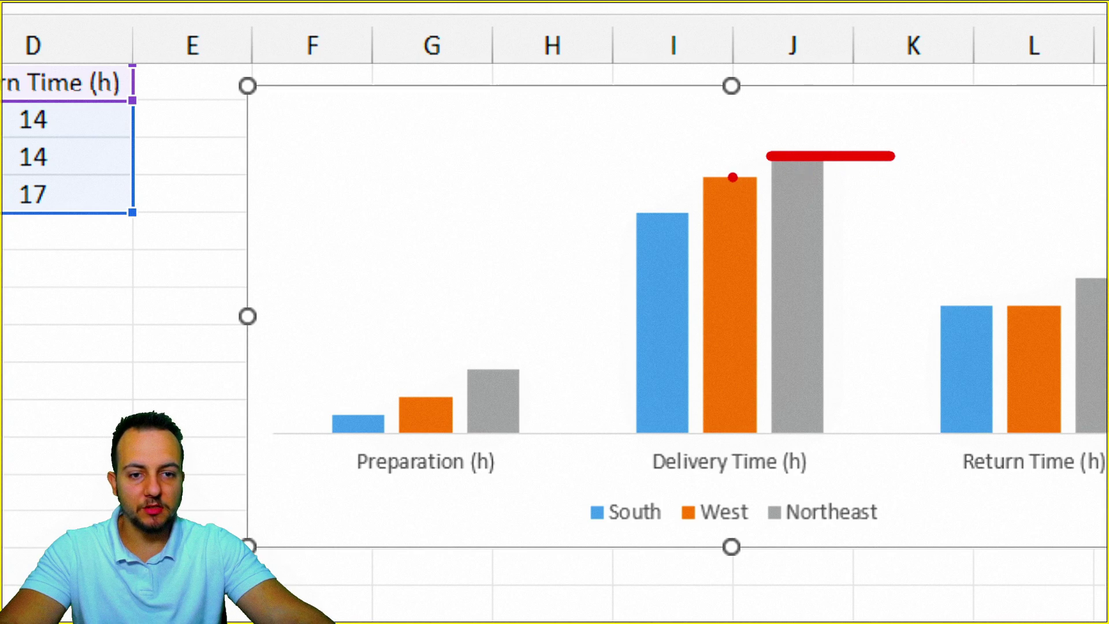
drag(691, 178, 806, 178)
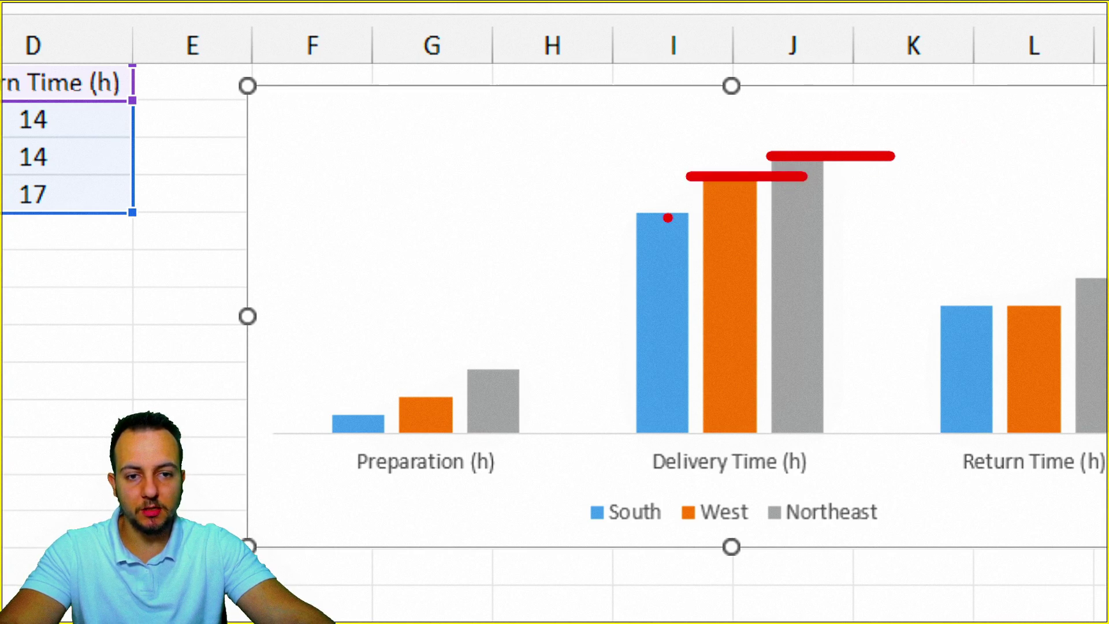
drag(613, 214, 727, 213)
key(ctrl+z)
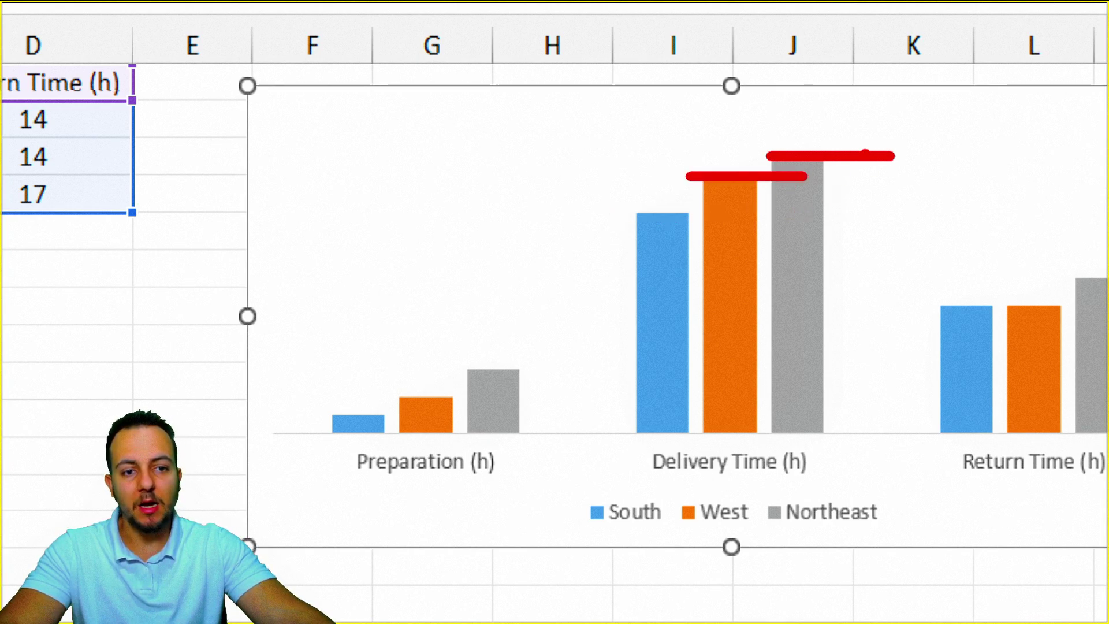
key(ctrl+z)
key(ctrl+z)
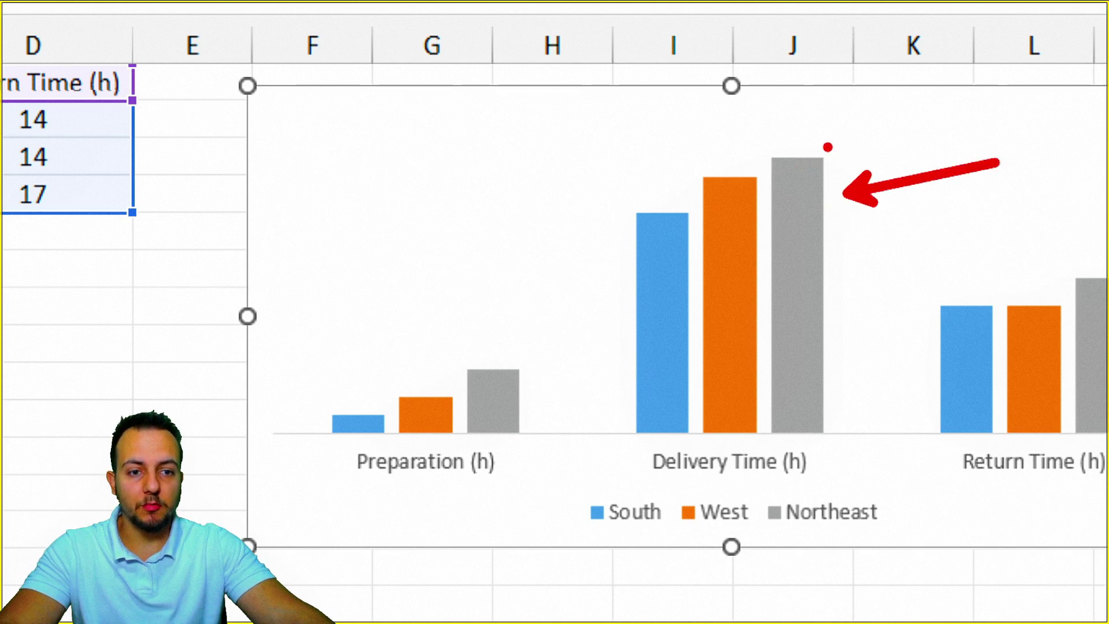
drag(774, 108, 768, 154)
drag(832, 107, 768, 172)
key(ctrl+z)
key(ctrl+z)
mouse_move(861, 116)
mouse_down()
mouse_move(829, 170)
mouse_move(819, 136)
mouse_up()
key(ctrl+z)
key(ctrl+z)
key(ctrl+z)
key(ctrl+z)
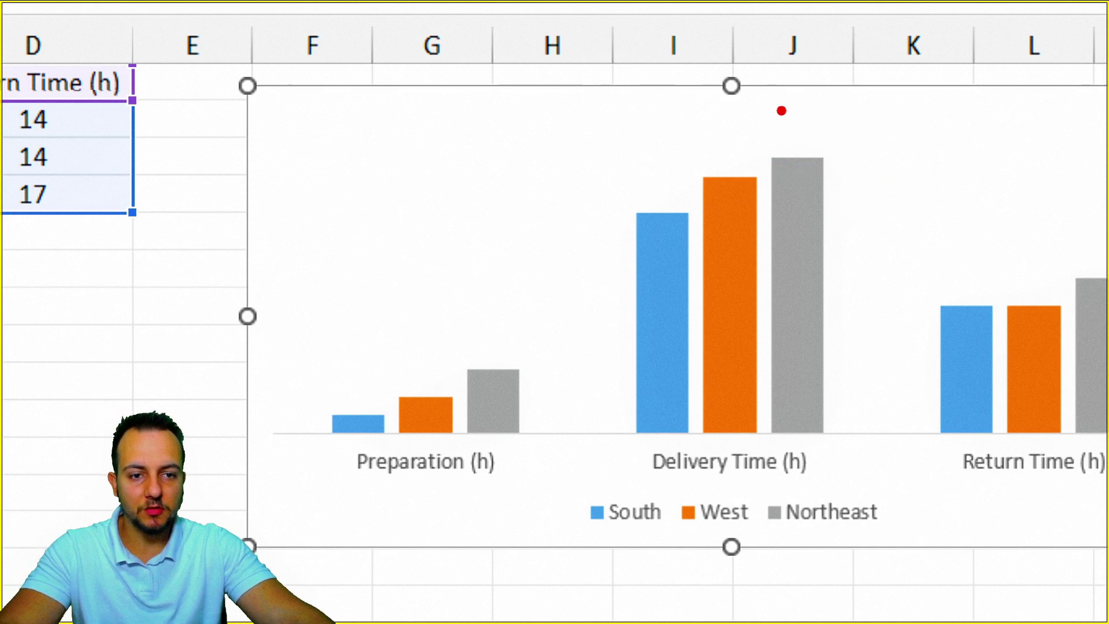
drag(781, 107, 769, 151)
drag(832, 107, 831, 107)
drag(744, 115, 745, 118)
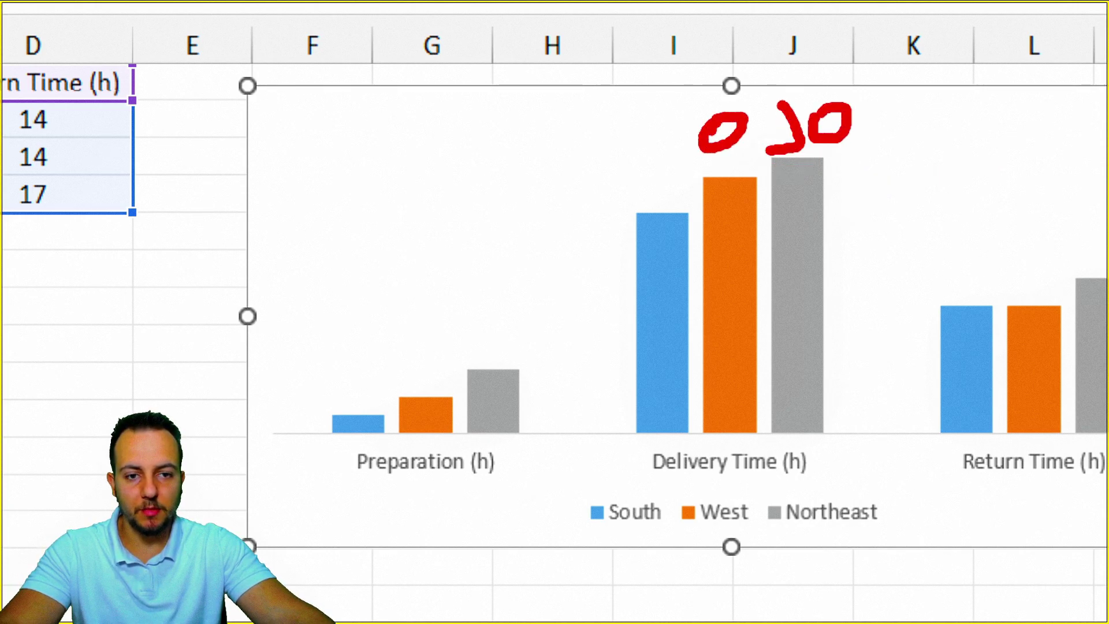
drag(653, 163, 665, 217)
drag(654, 197, 703, 195)
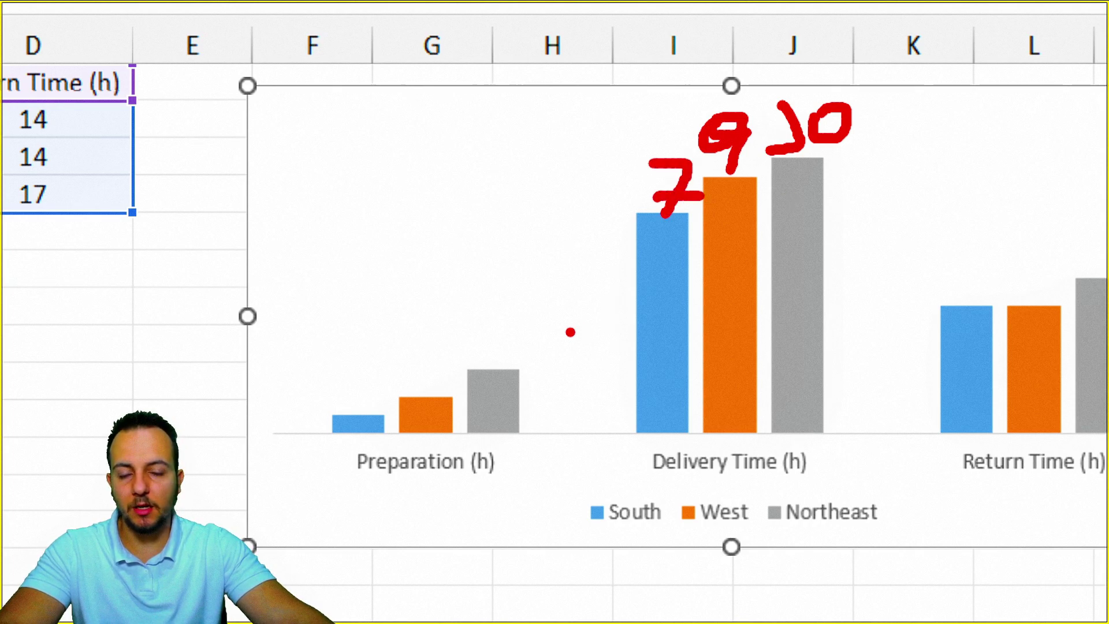
key(w)
key(Escape)
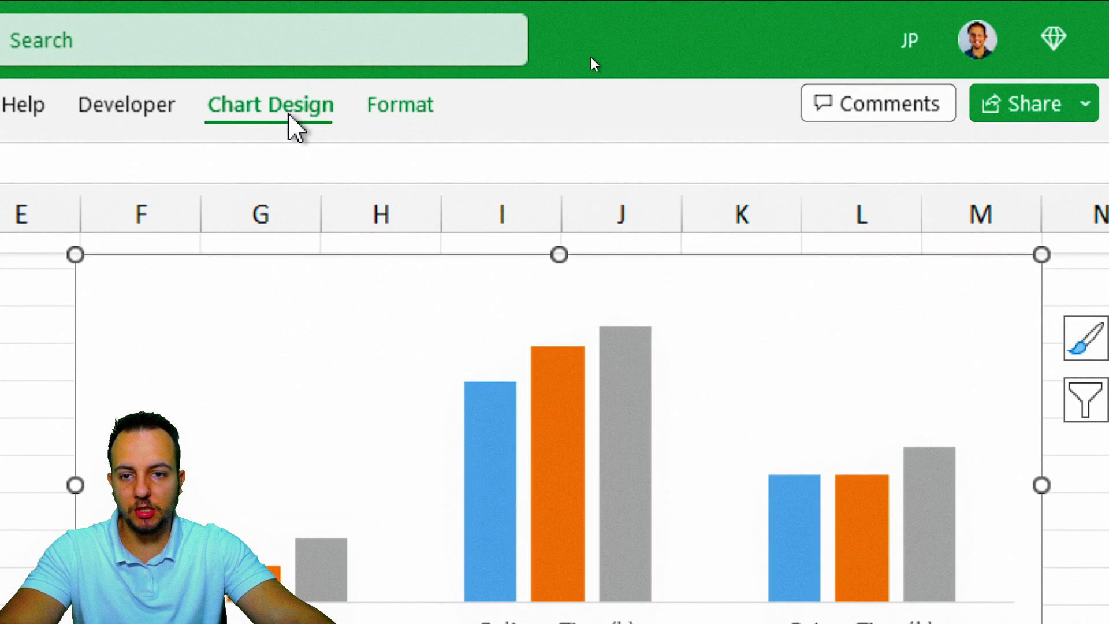
Step: Add Outside End data labels to every bar via Add Chart Element
click(292, 123)
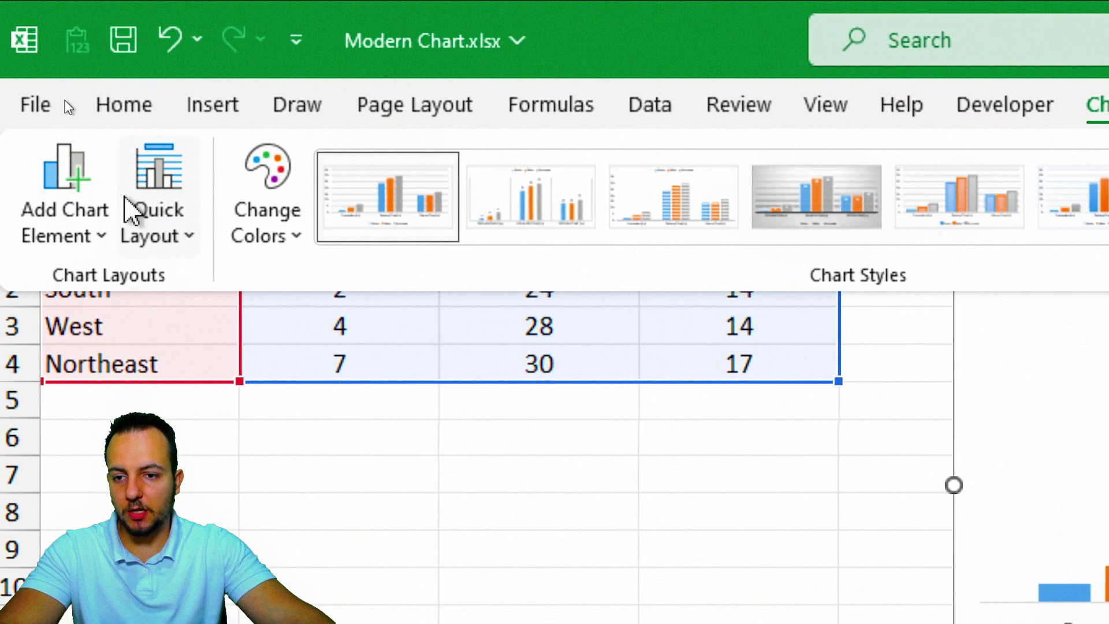
click(89, 249)
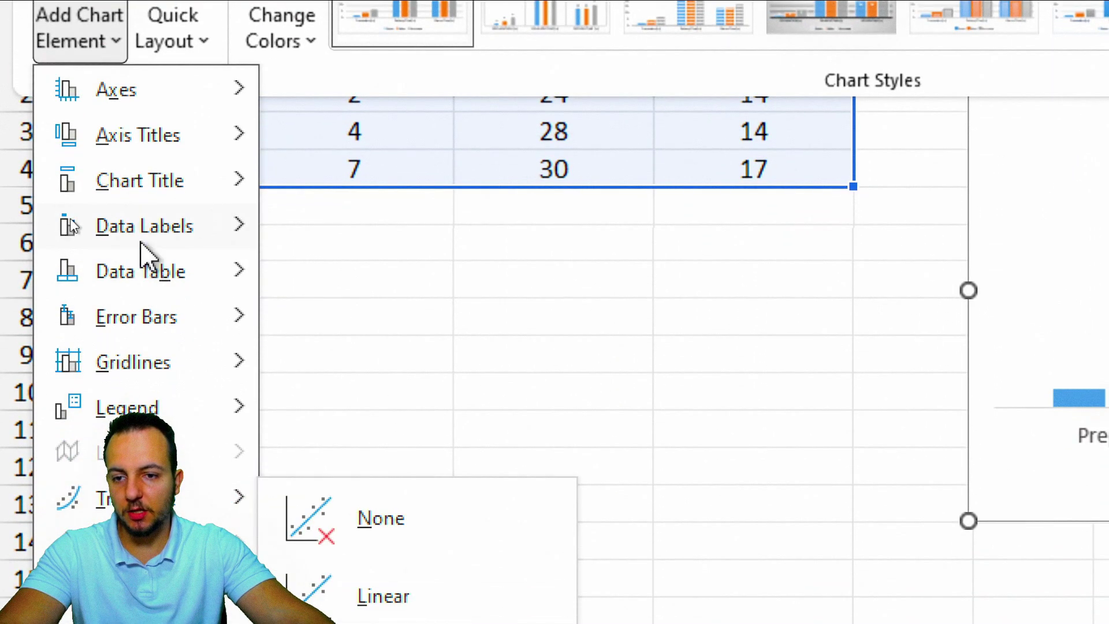
mouse_move(142, 231)
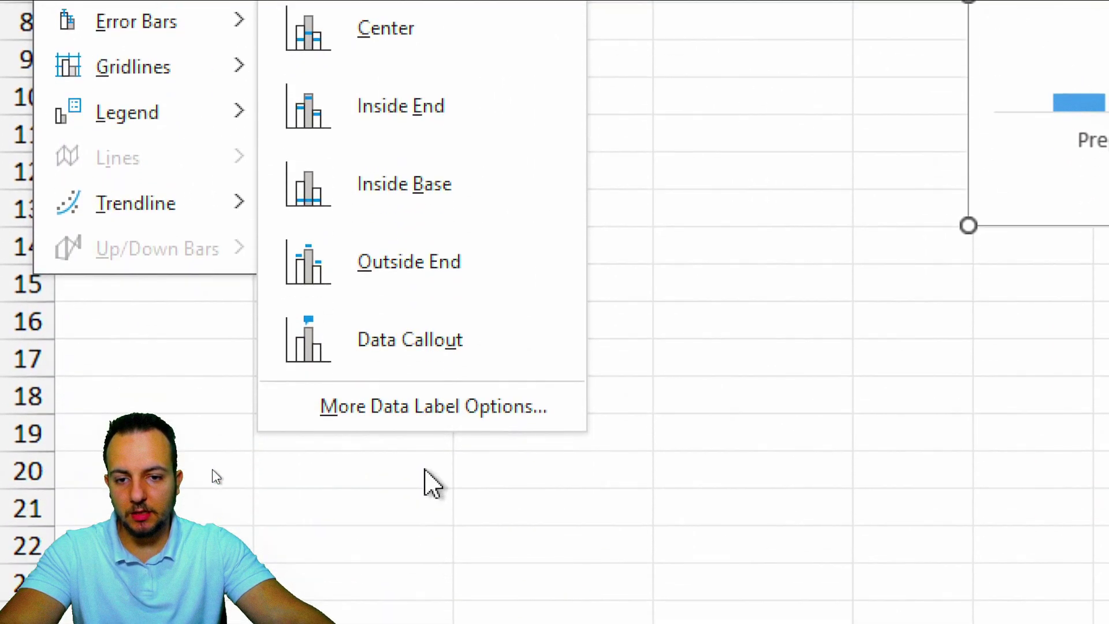
click(391, 265)
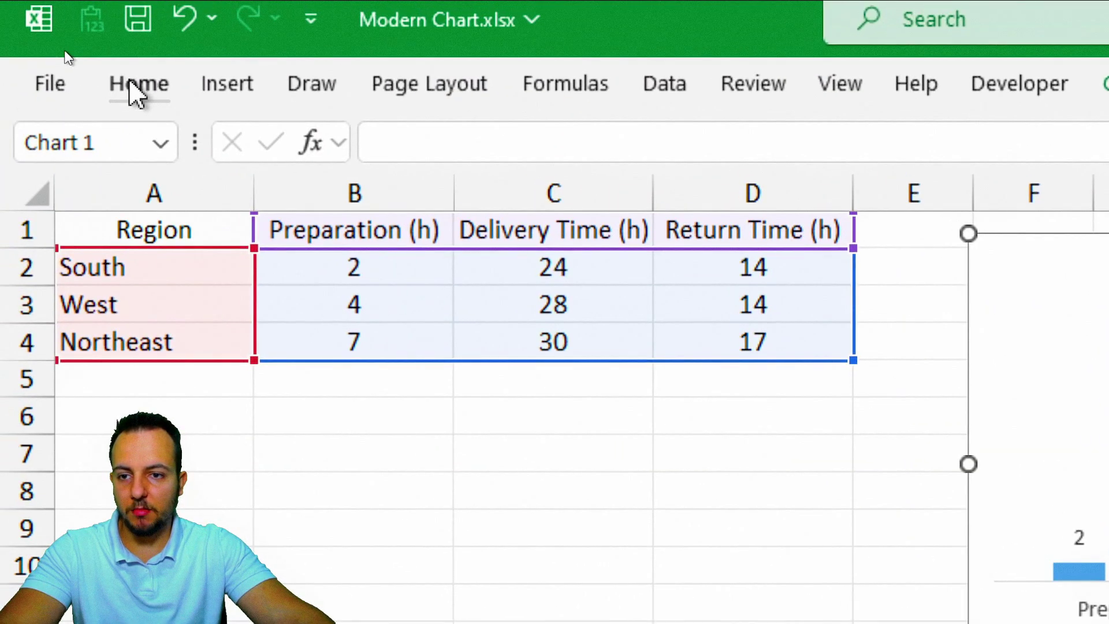
Step: Bold all chart text, including data labels, category names and legend, from the Home tab
click(137, 87)
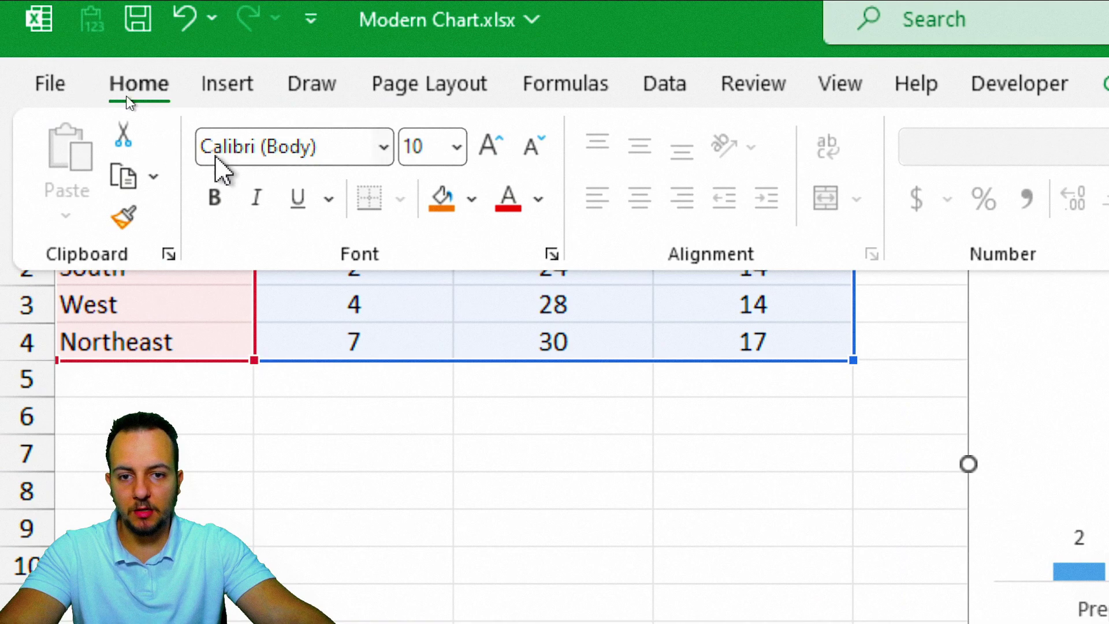
click(214, 197)
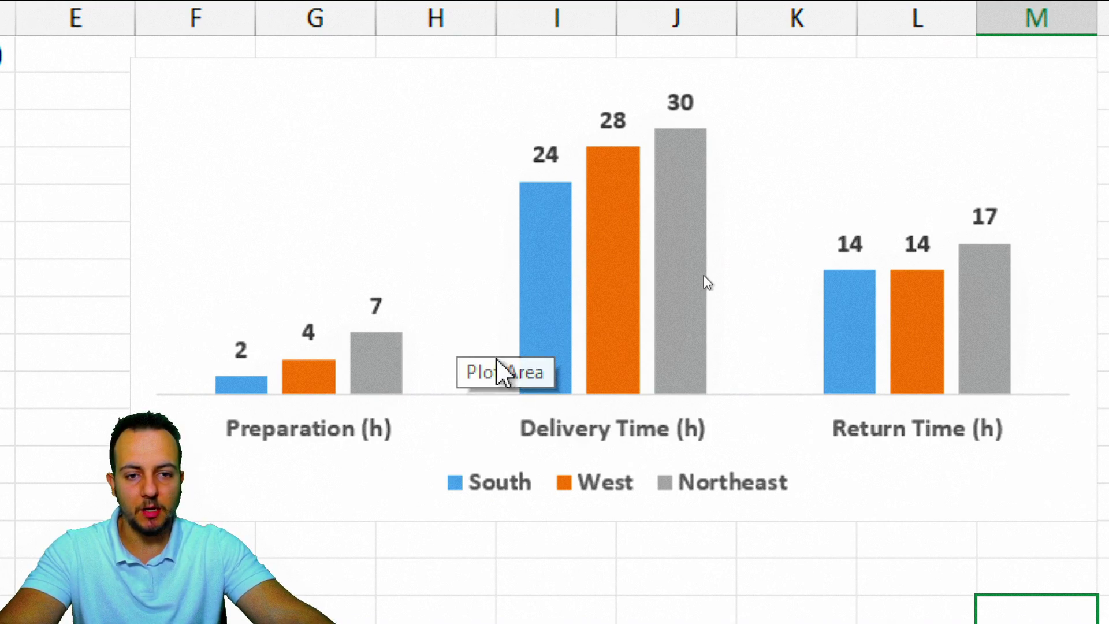
Step: Give the Northeast bars an Outer Offset: Bottom Right shadow in Format Data Series
mouse_move(673, 231)
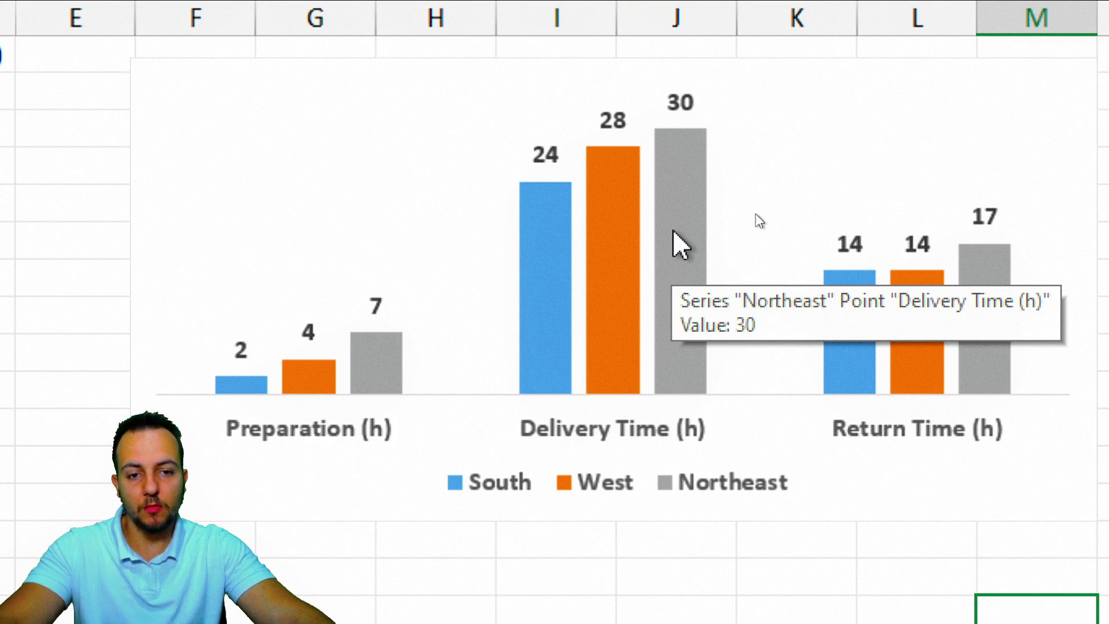
double_click(675, 234)
drag(659, 287, 531, 332)
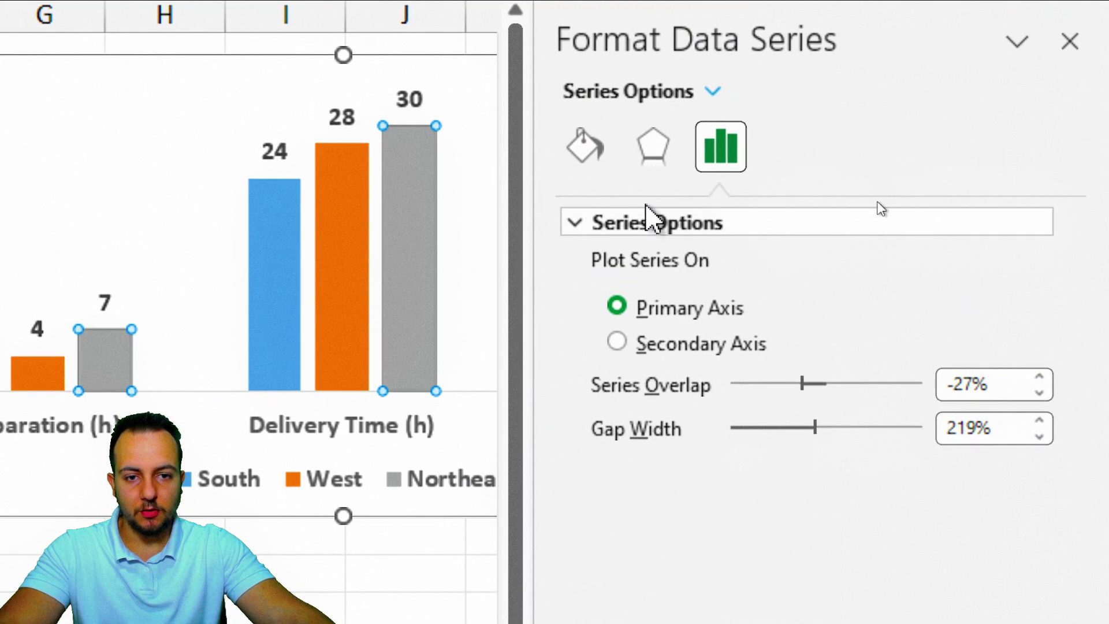
click(645, 164)
click(622, 224)
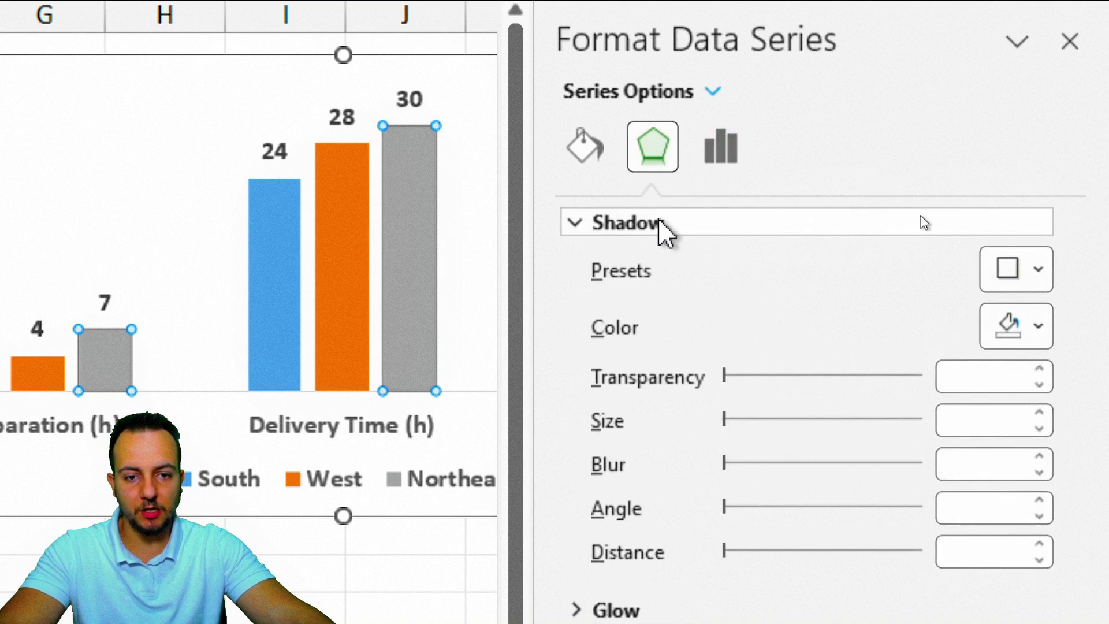
click(1008, 267)
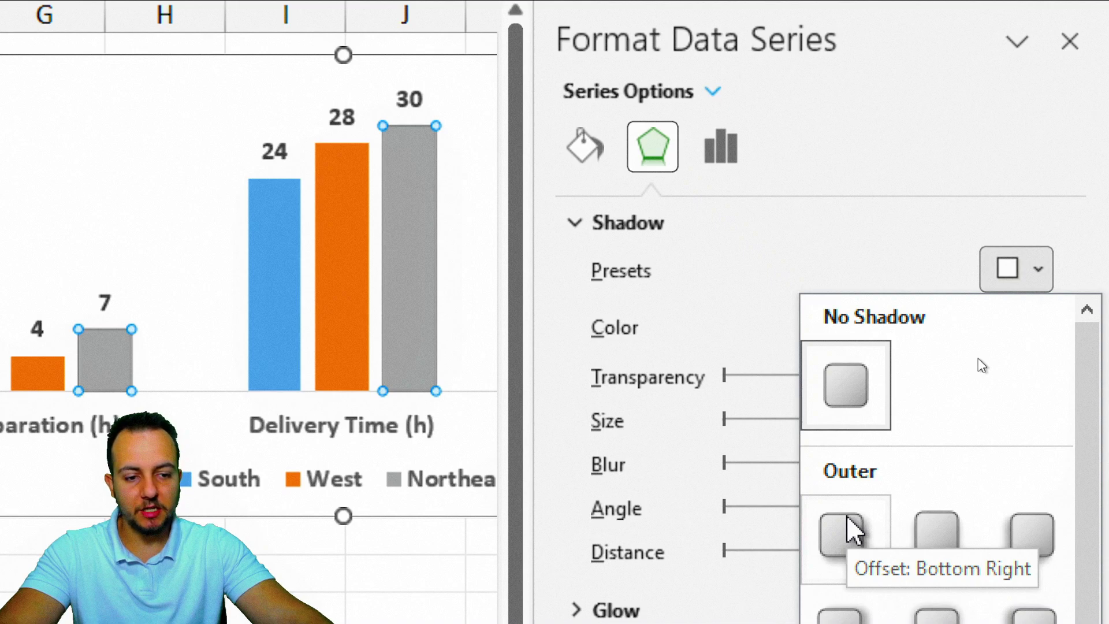
click(854, 530)
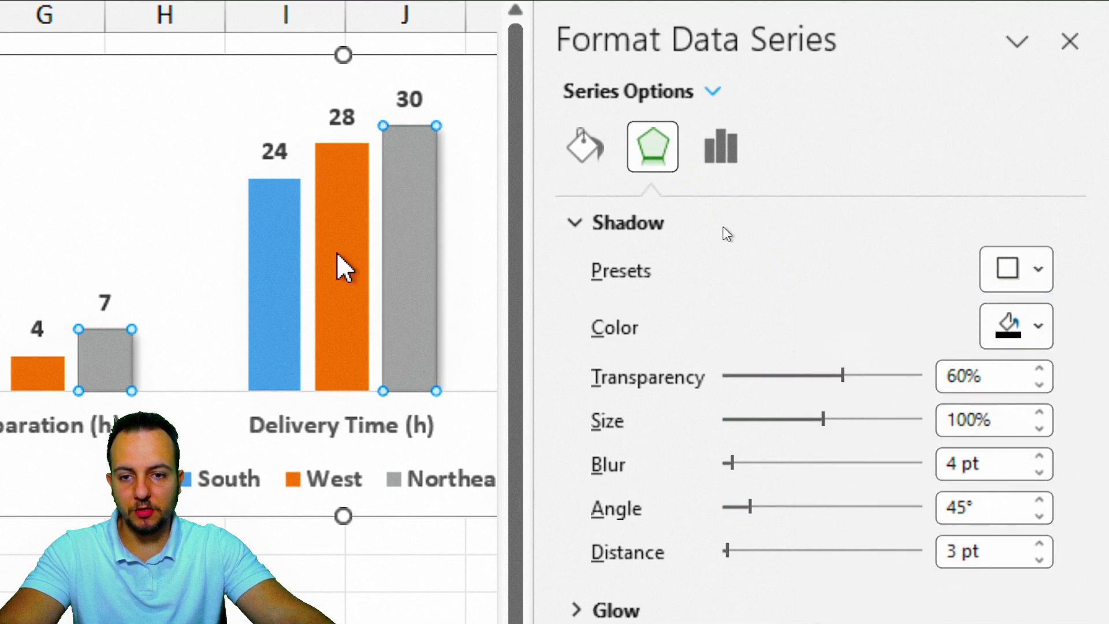
Step: Apply the same bottom-right offset shadow to the West and South bars
click(344, 269)
click(1034, 269)
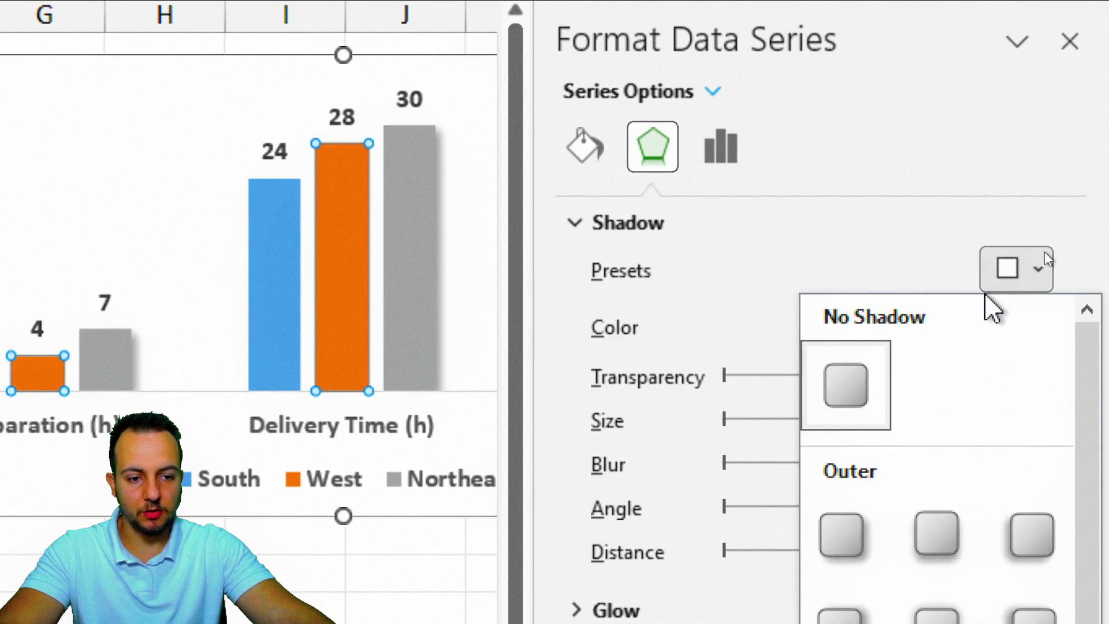
click(847, 523)
click(260, 279)
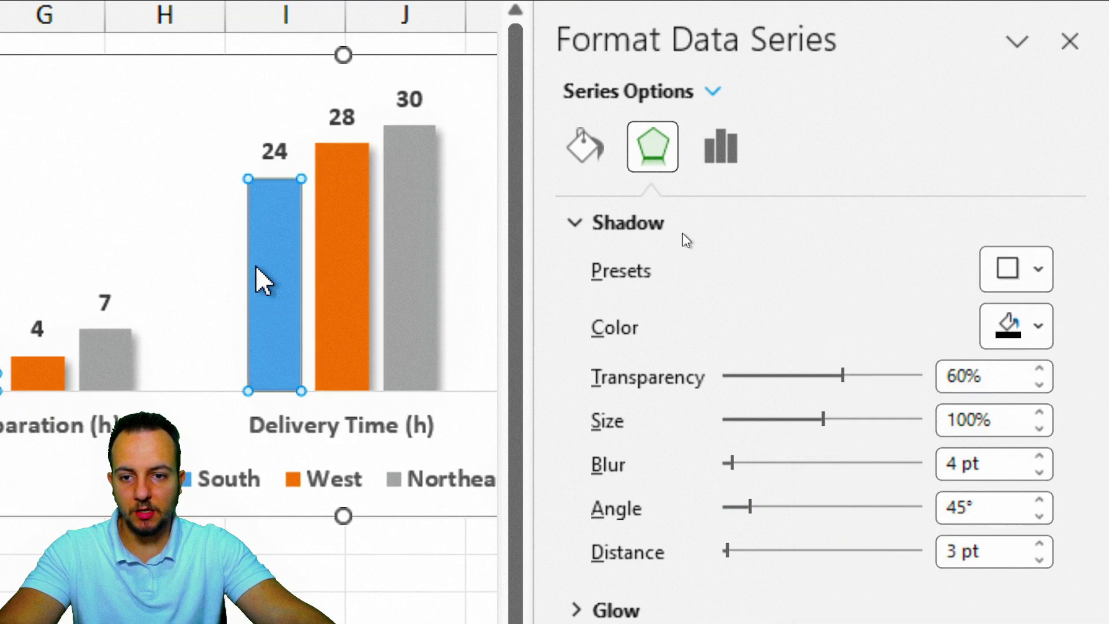
click(1023, 267)
click(841, 533)
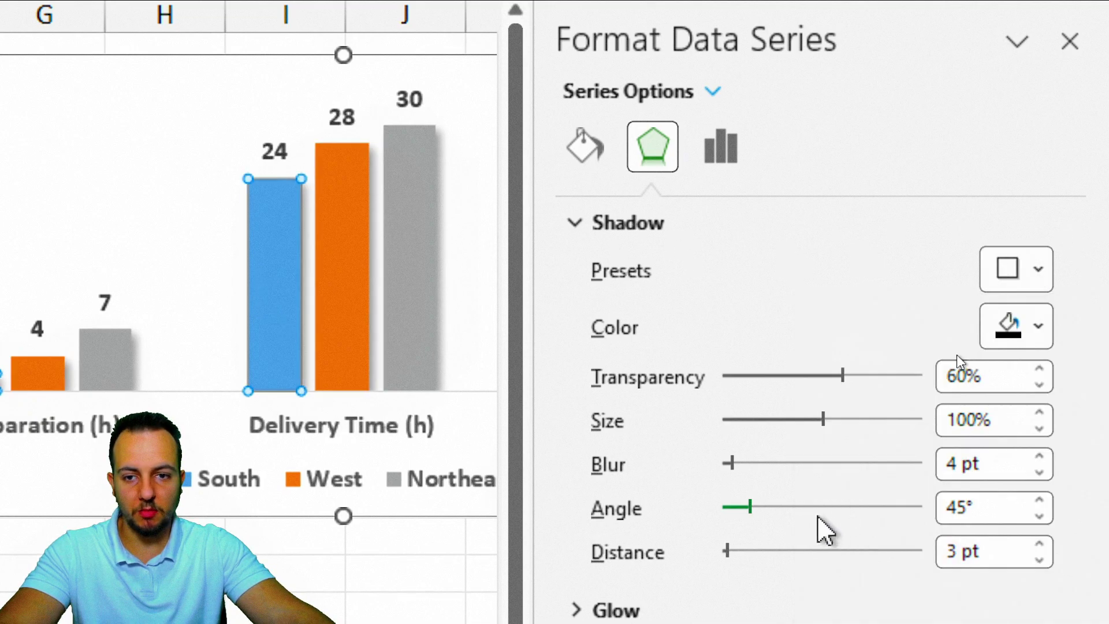
click(423, 180)
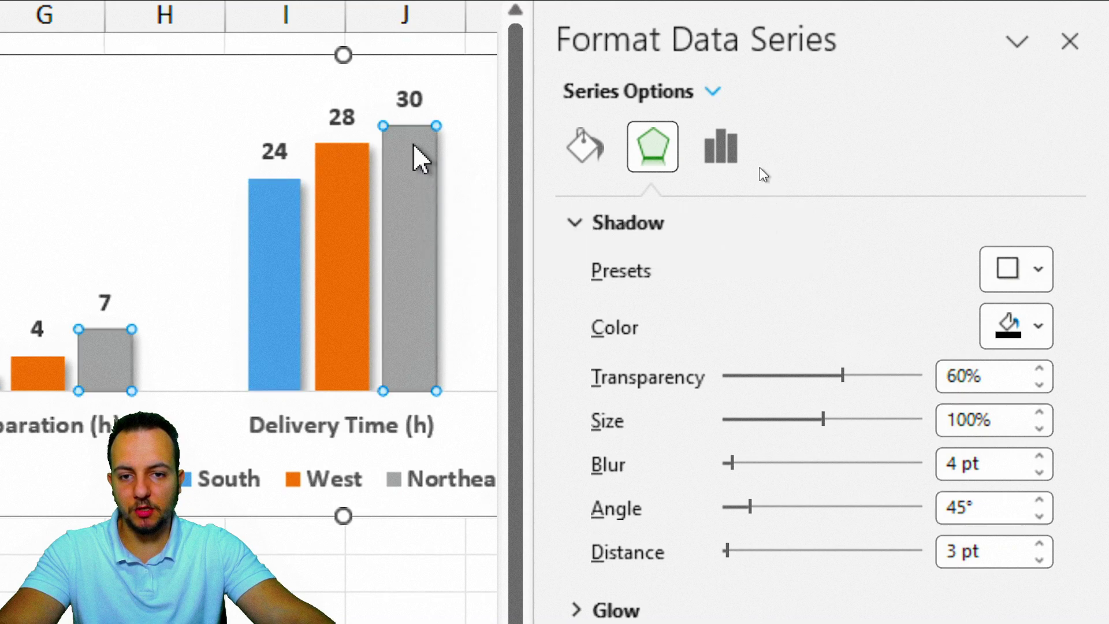
click(584, 147)
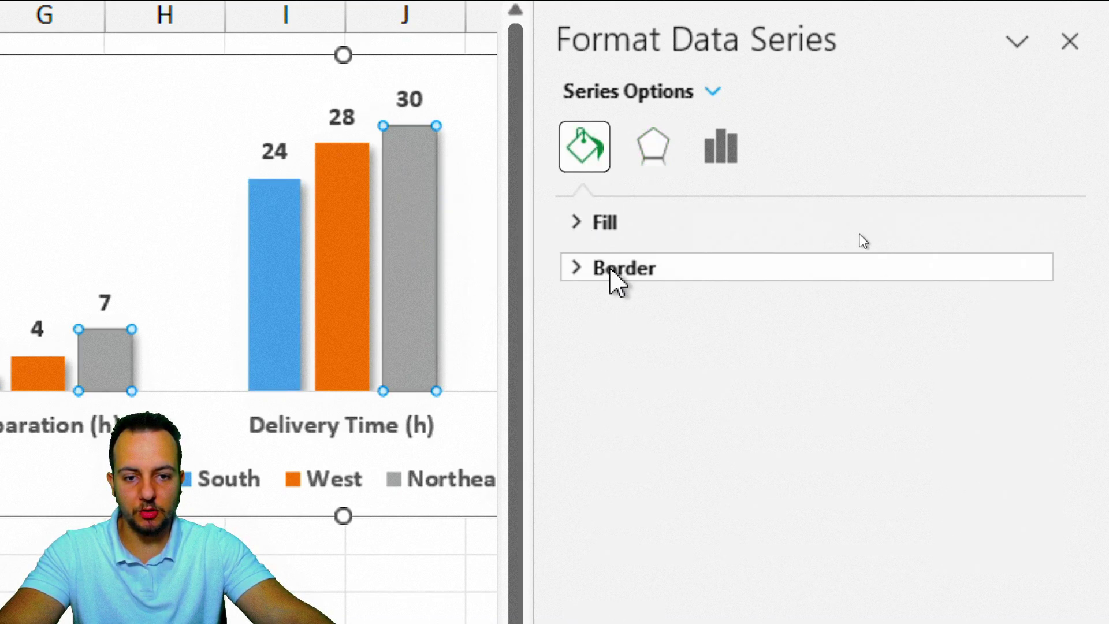
Step: Give the Northeast bars a solid custom mint fill, RGB 102, 255, 204 (#66FFCC)
click(608, 226)
click(638, 309)
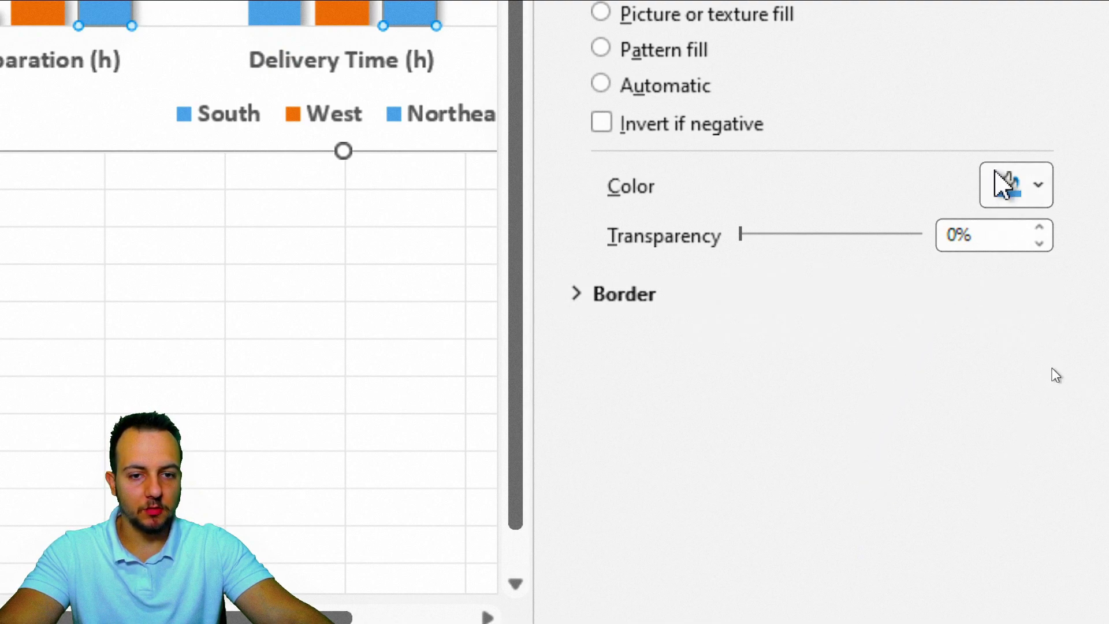
click(1010, 186)
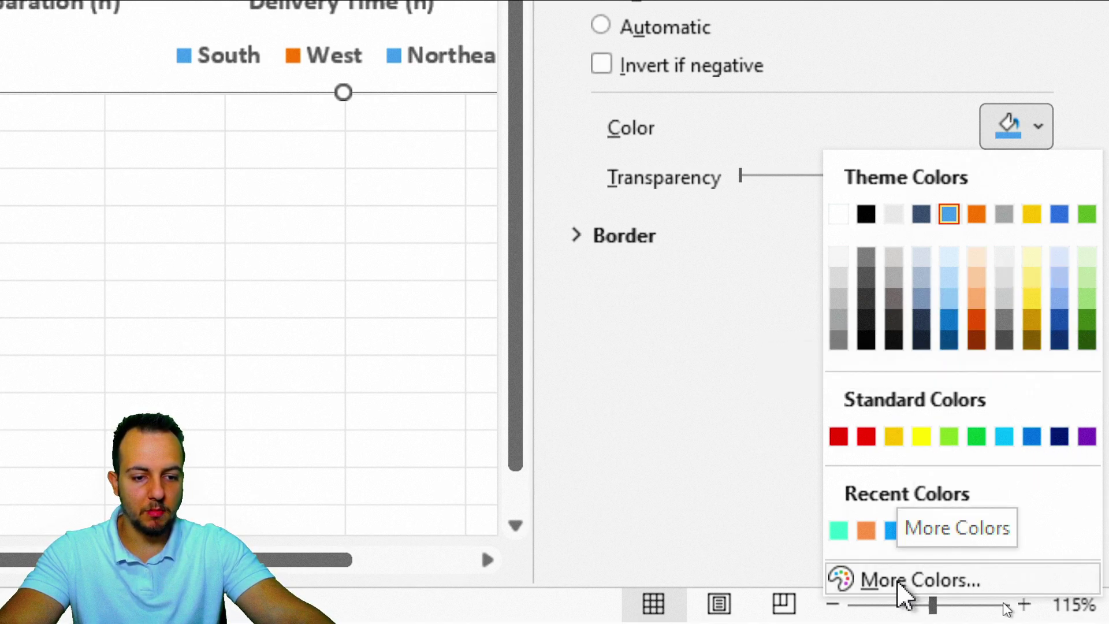
click(839, 530)
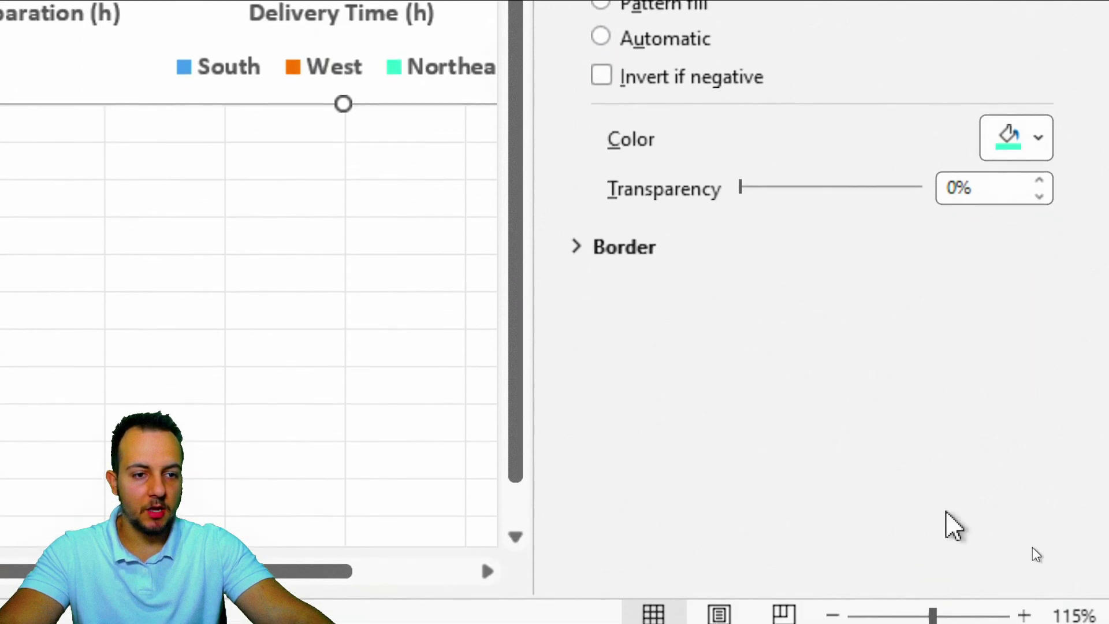
click(1016, 147)
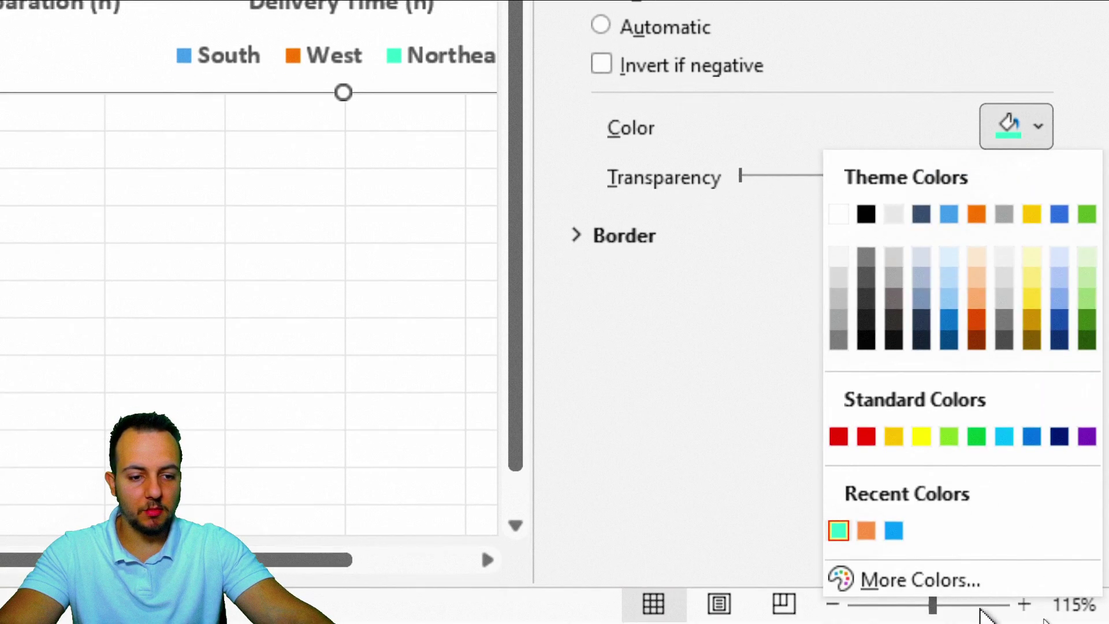
click(924, 580)
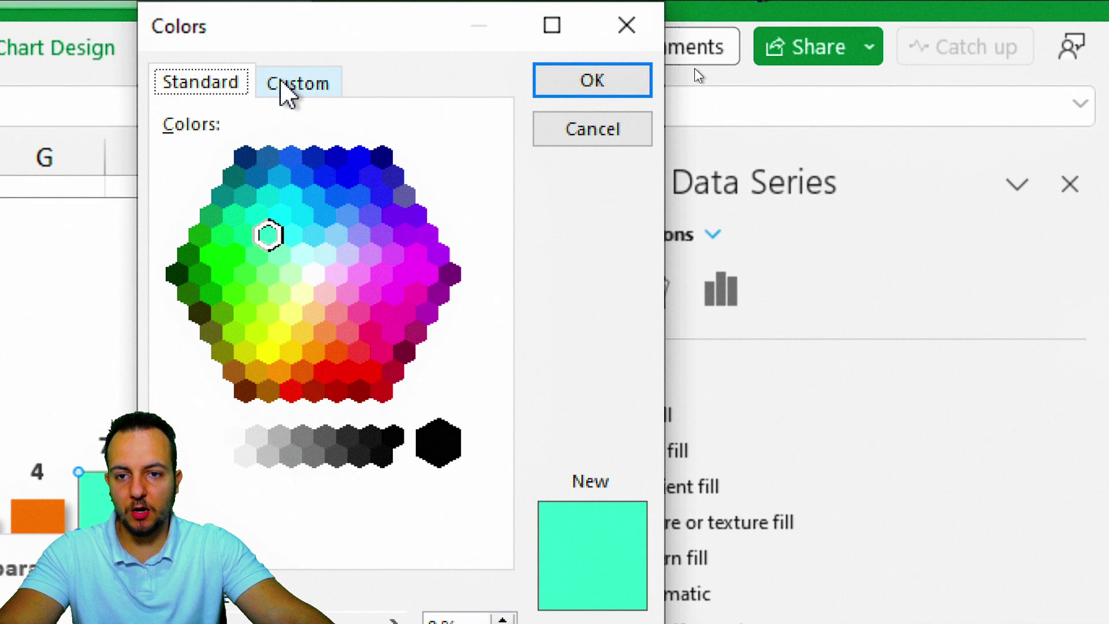
click(298, 41)
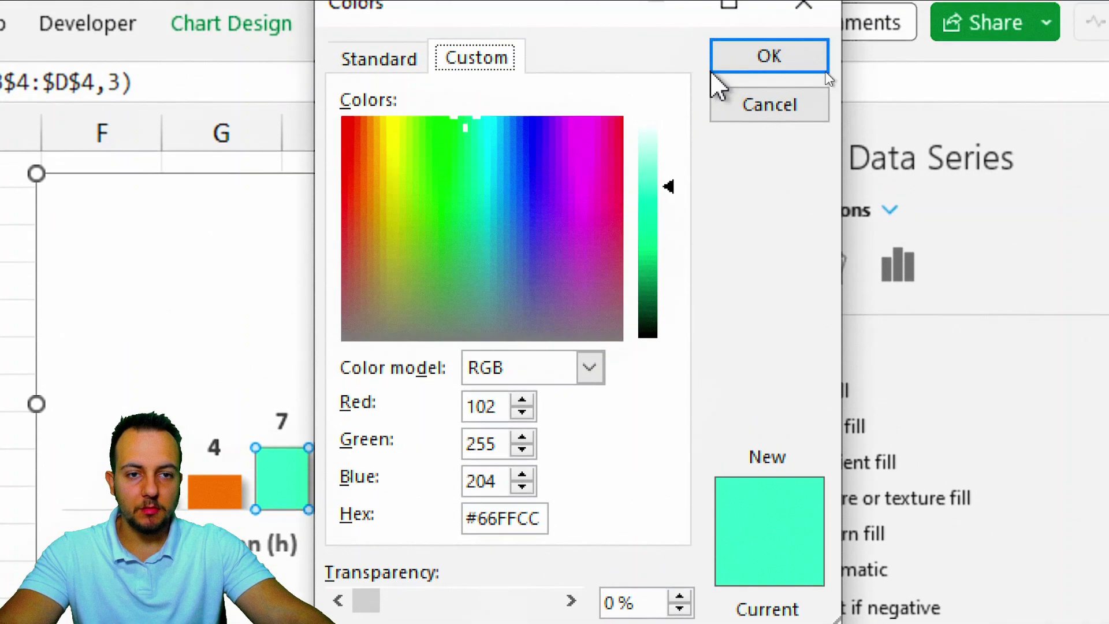
click(715, 70)
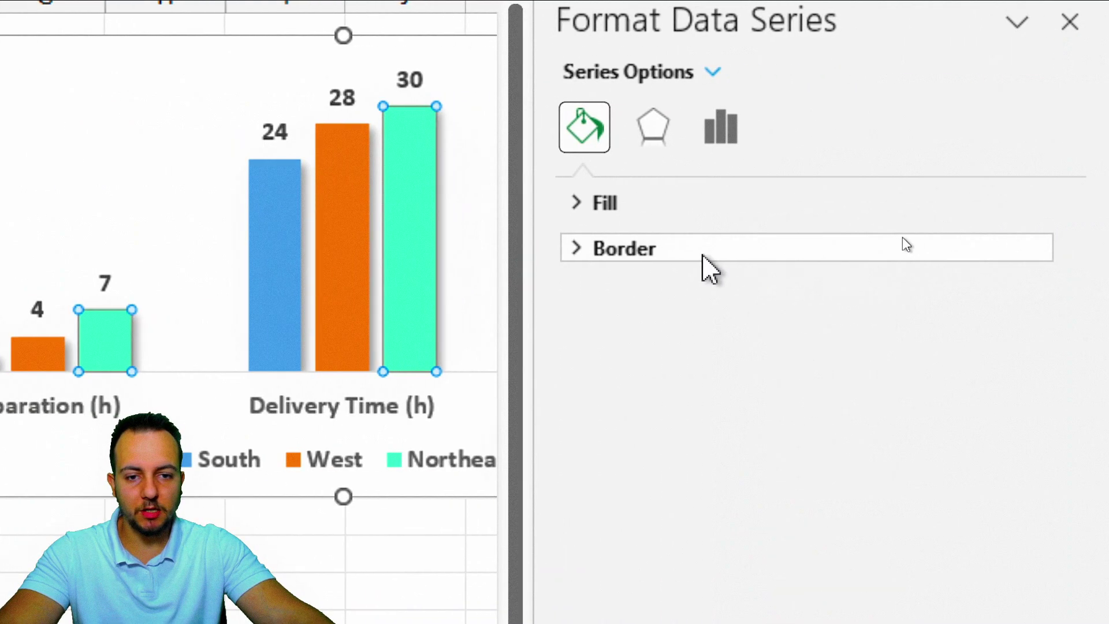
Step: Give the Northeast bars a solid light green border 6 pt wide
click(841, 251)
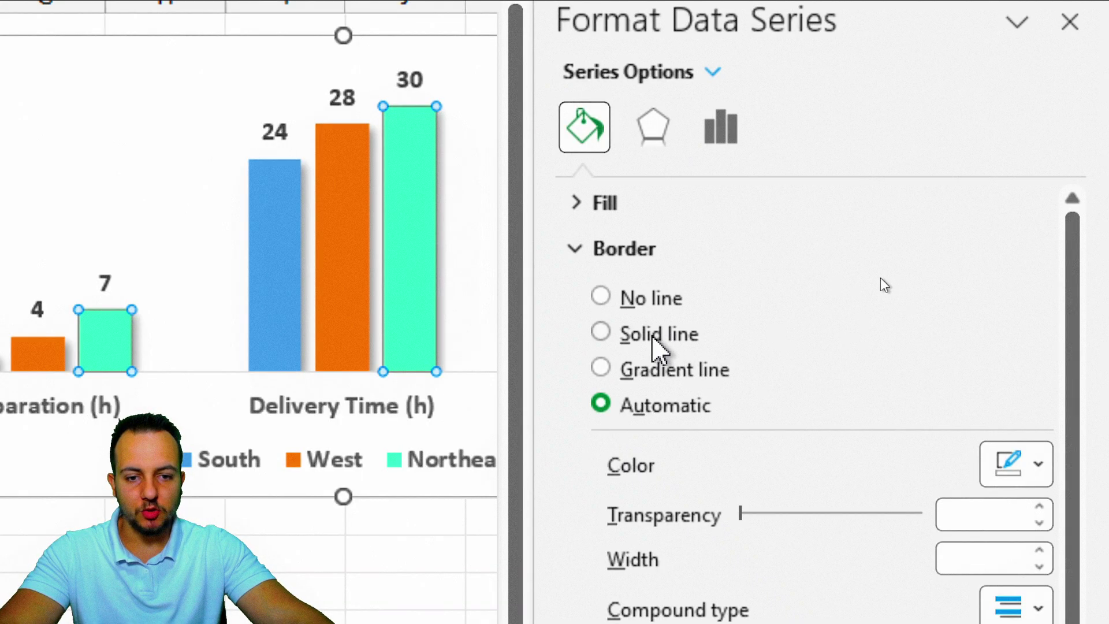
click(654, 338)
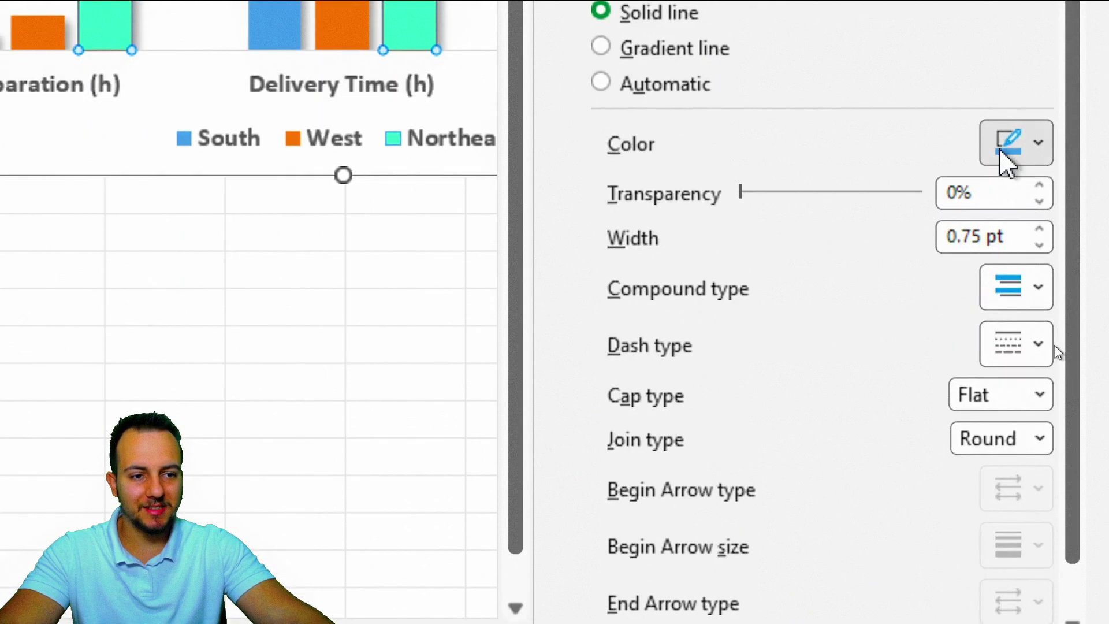
click(1005, 147)
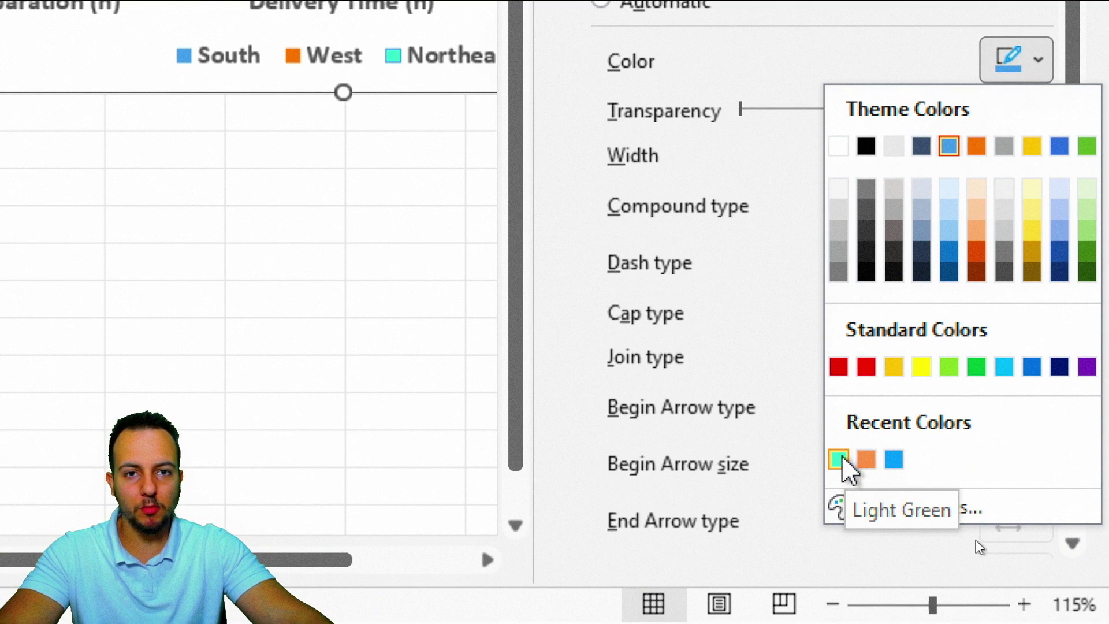
click(839, 459)
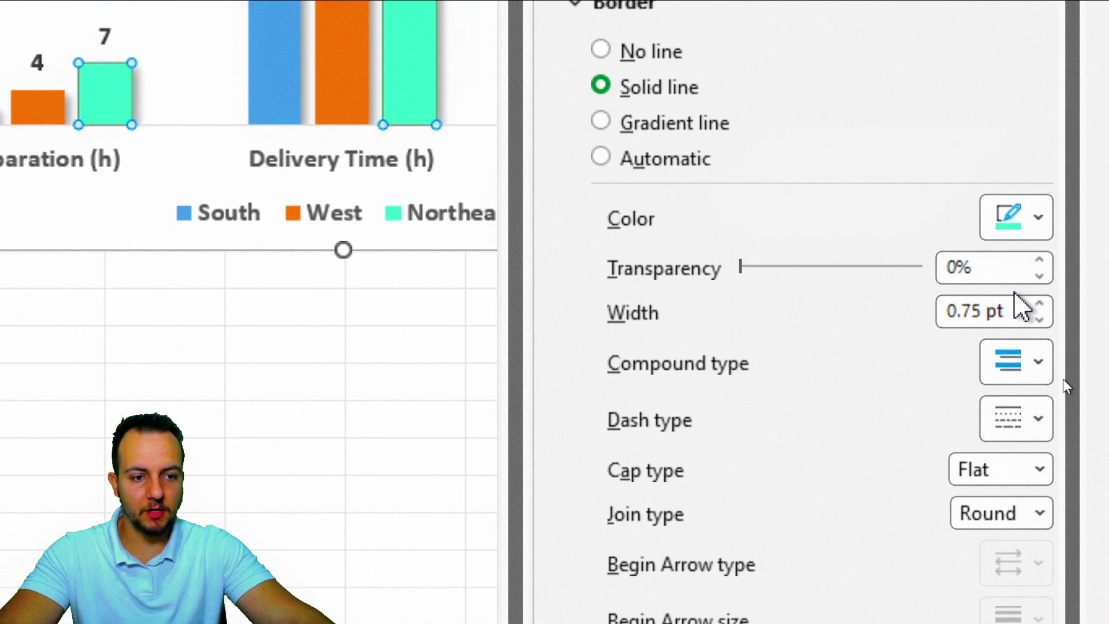
click(1040, 303)
click(1040, 305)
click(1040, 305)
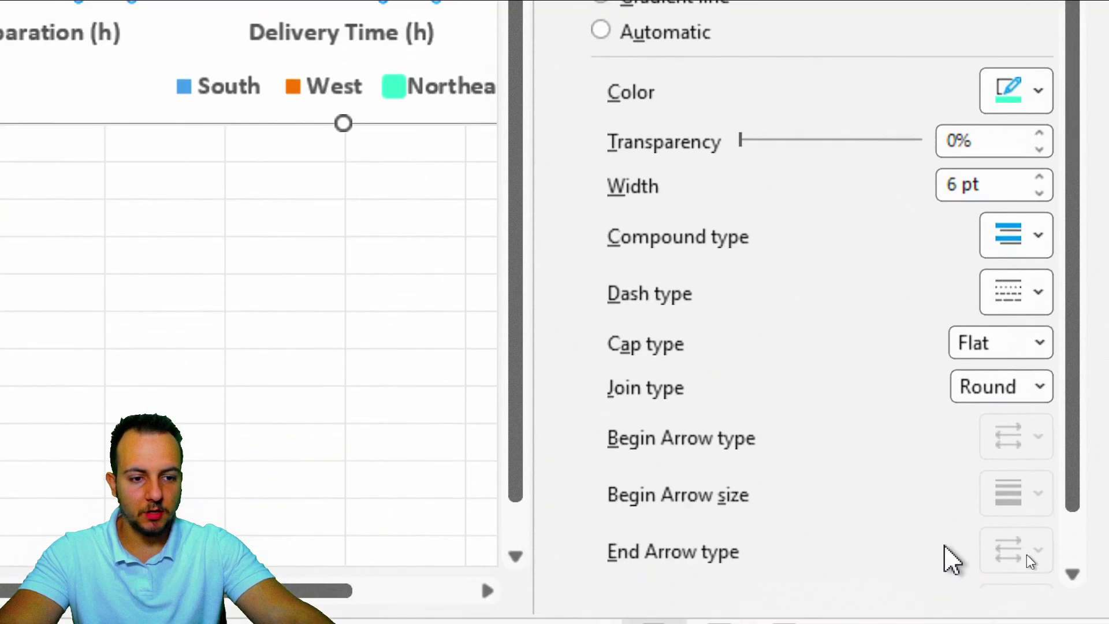
Step: Set the Northeast border's join type to Bevel and cap type to Round
scroll(948, 520, down, 2)
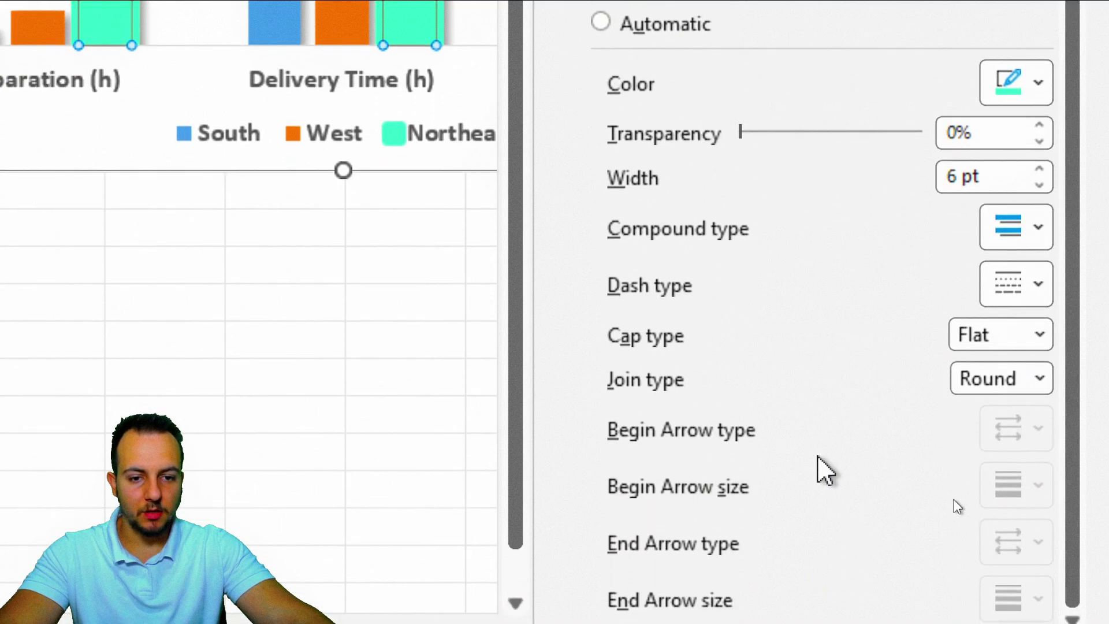
click(976, 381)
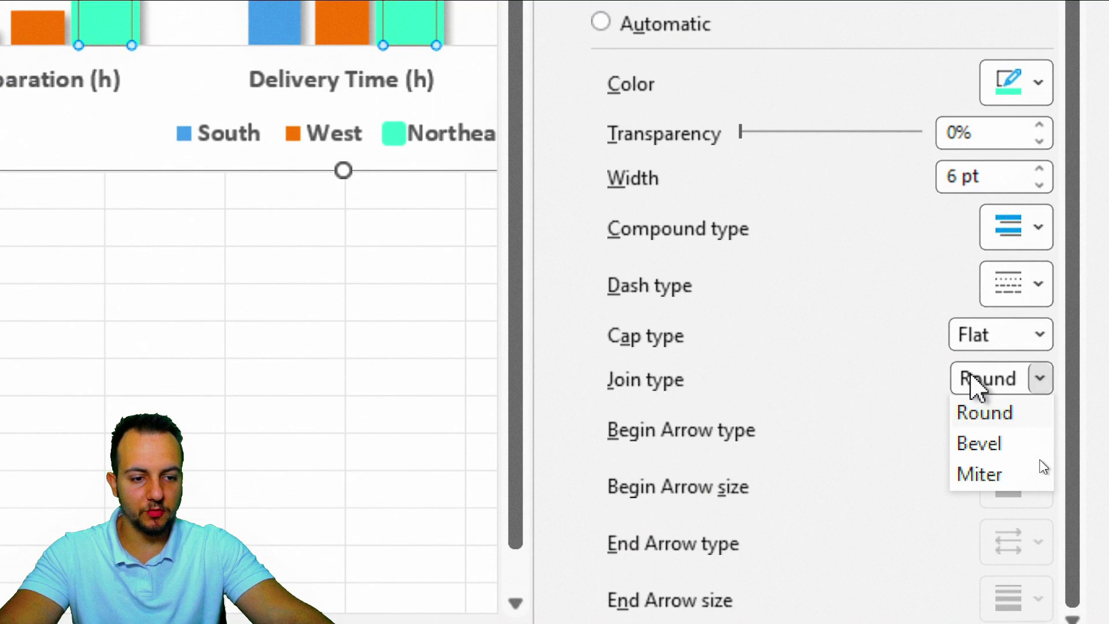
click(986, 442)
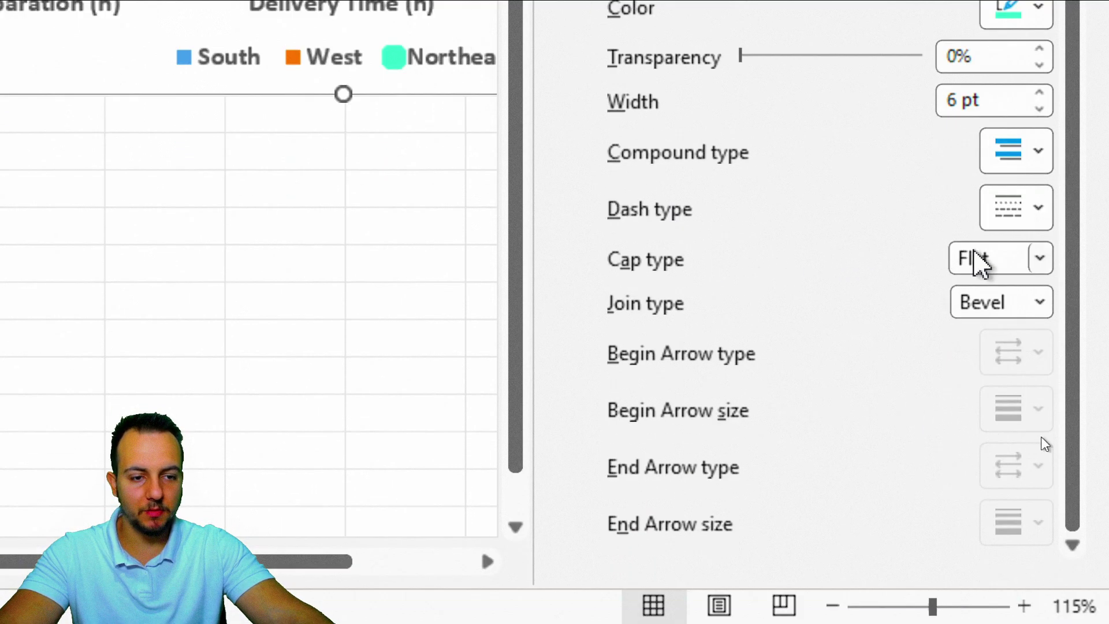
click(981, 338)
click(982, 398)
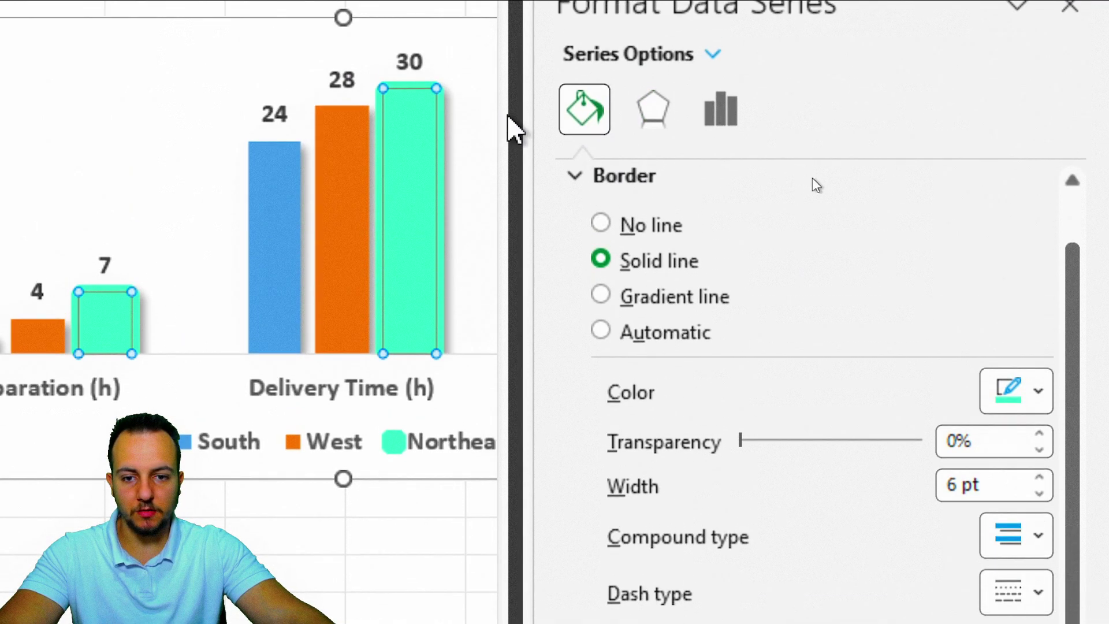
Step: Fill the West bars solid with custom orange #FF9966 (RGB 255, 153, 102)
click(333, 210)
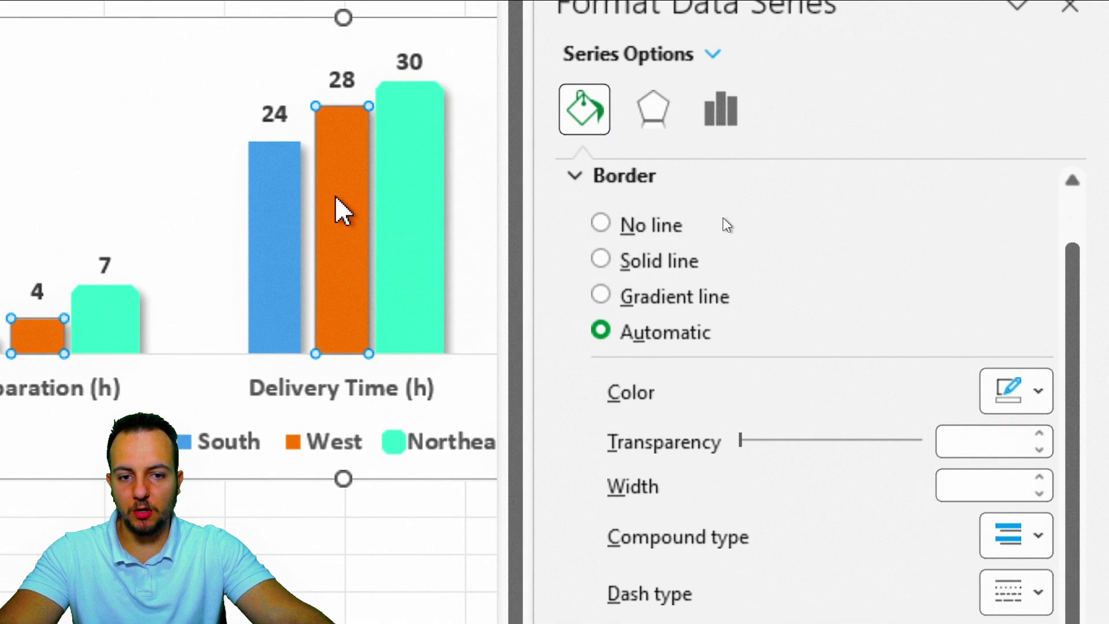
scroll(789, 296, up, 2)
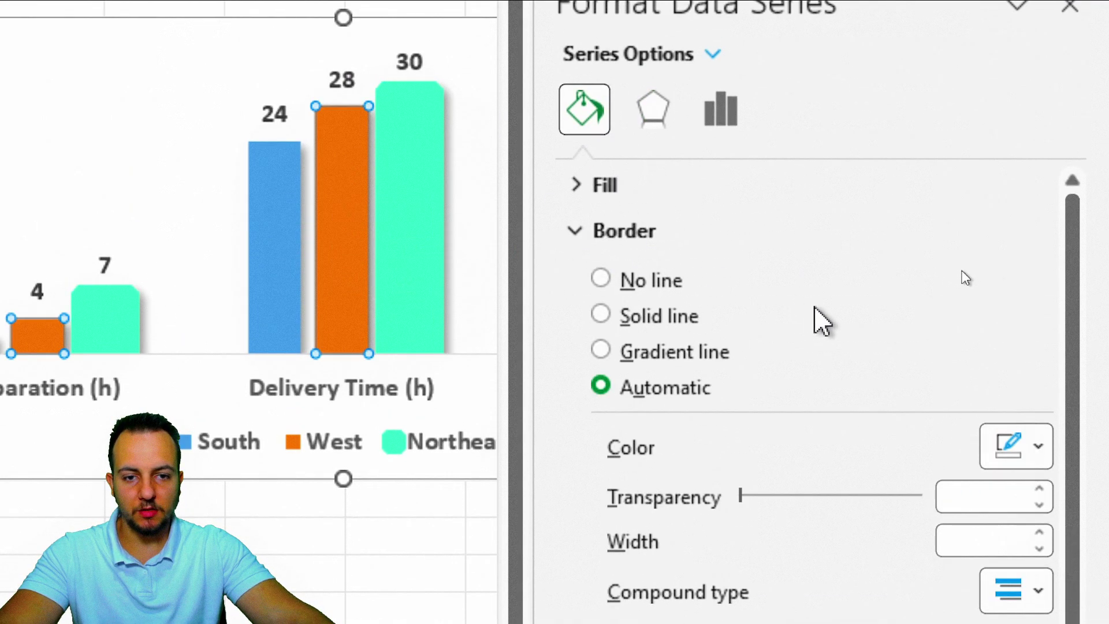
click(624, 180)
click(601, 268)
click(985, 244)
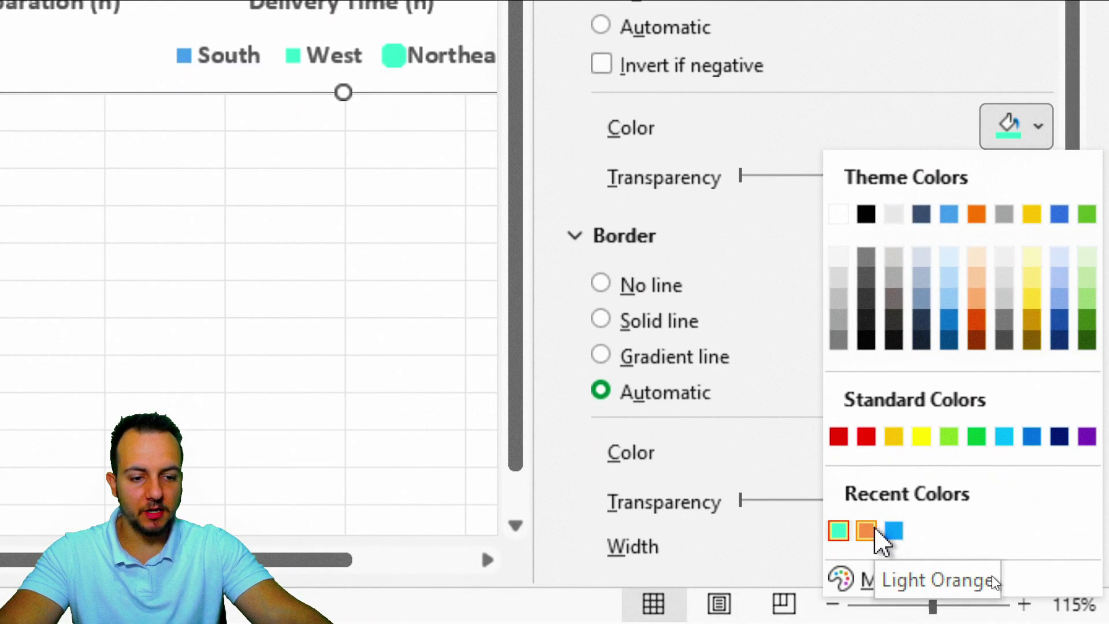
click(876, 530)
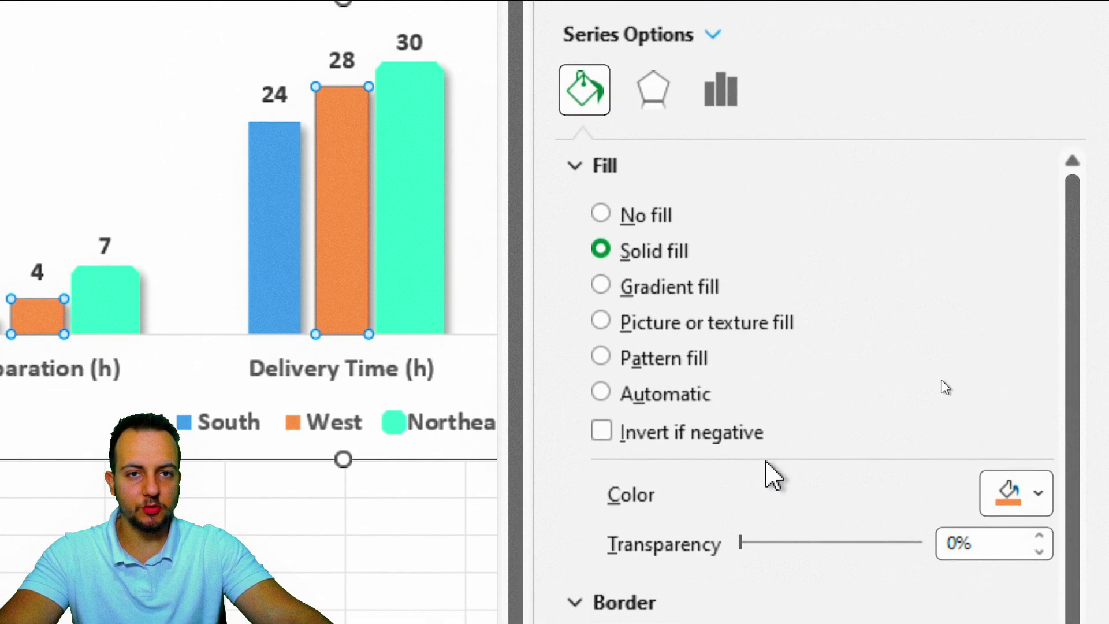
click(1022, 506)
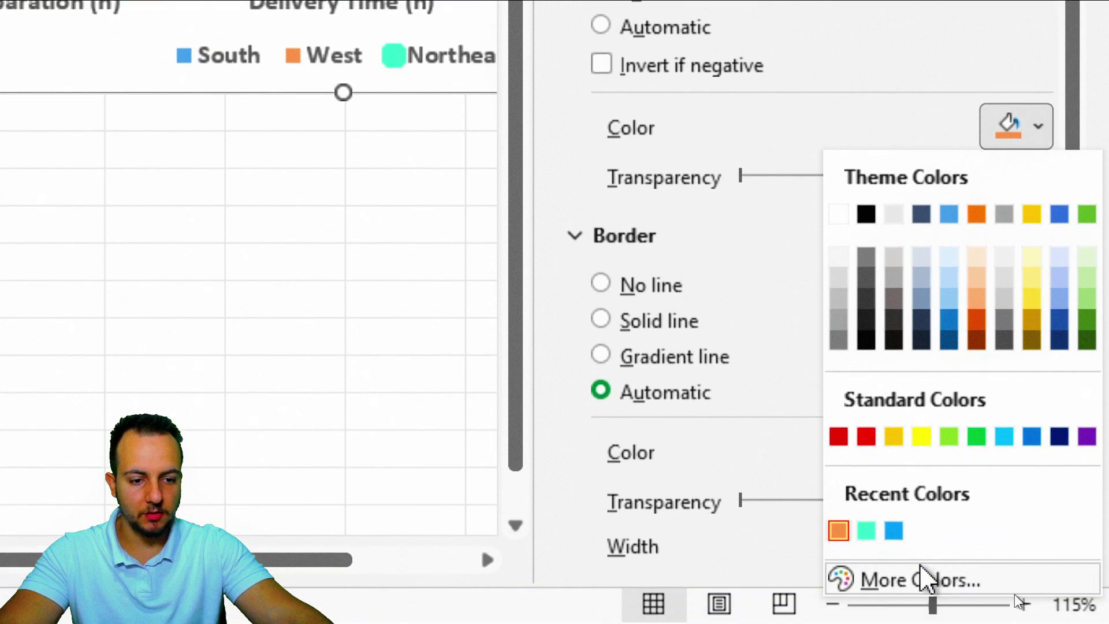
click(919, 608)
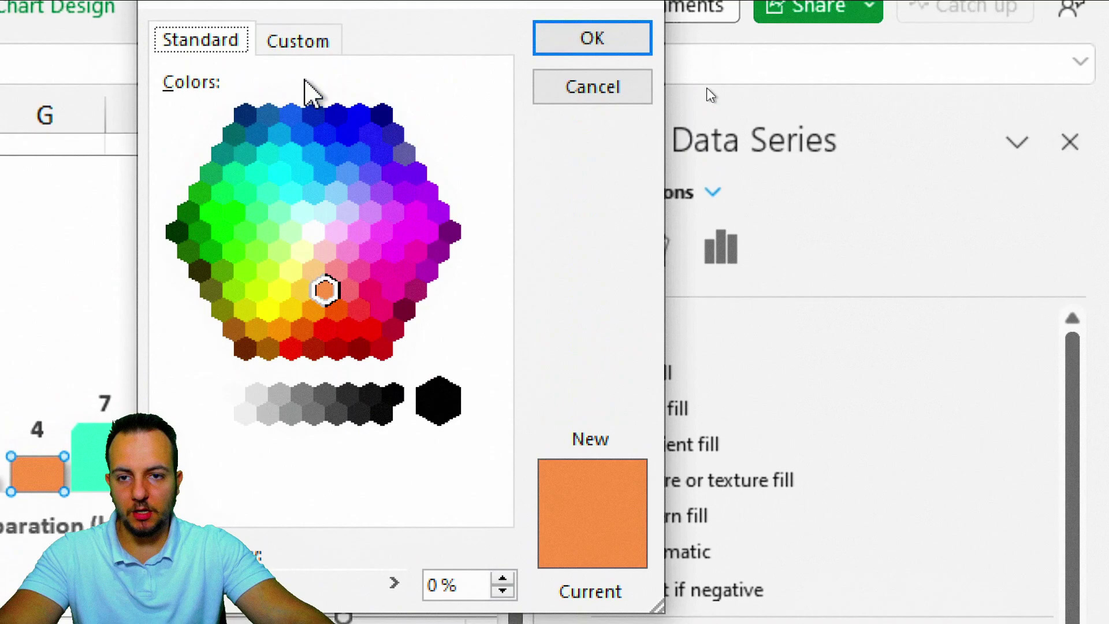
click(299, 42)
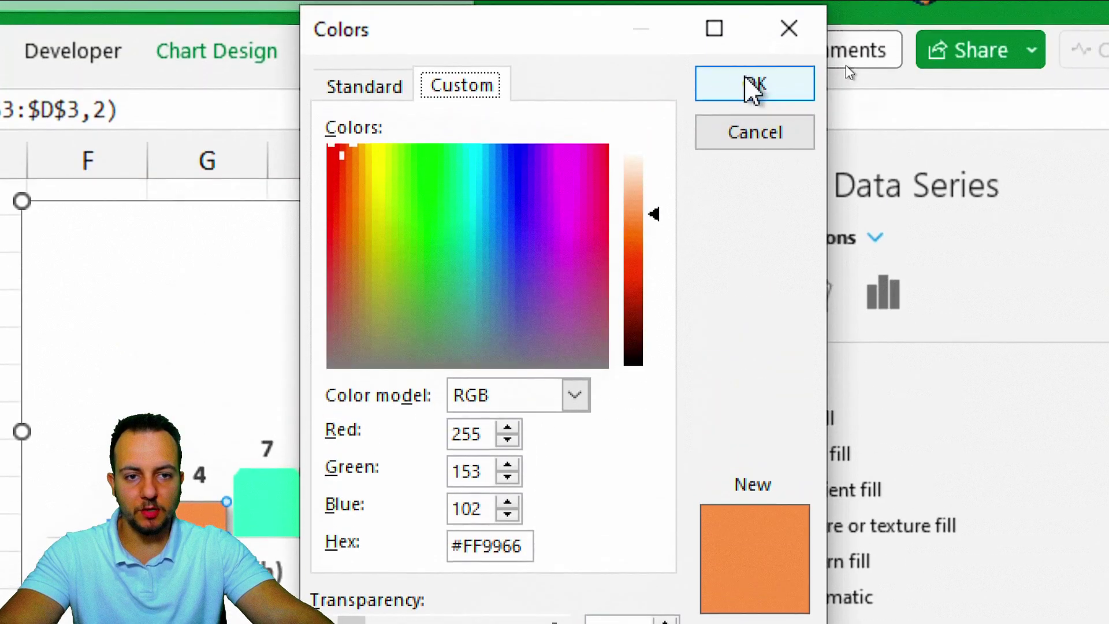
click(755, 89)
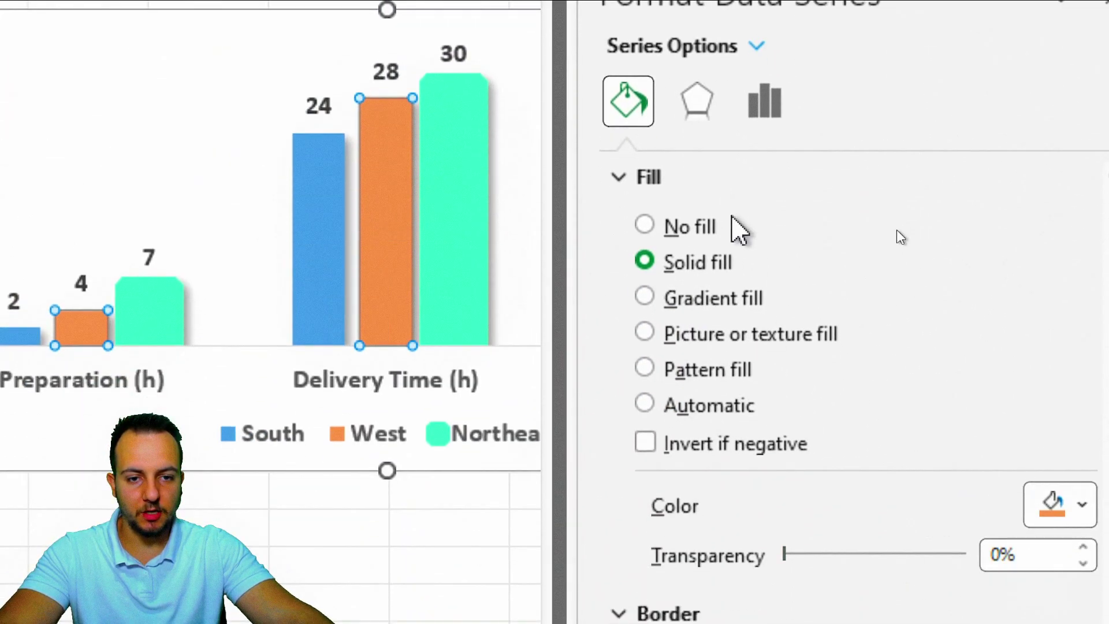
click(768, 363)
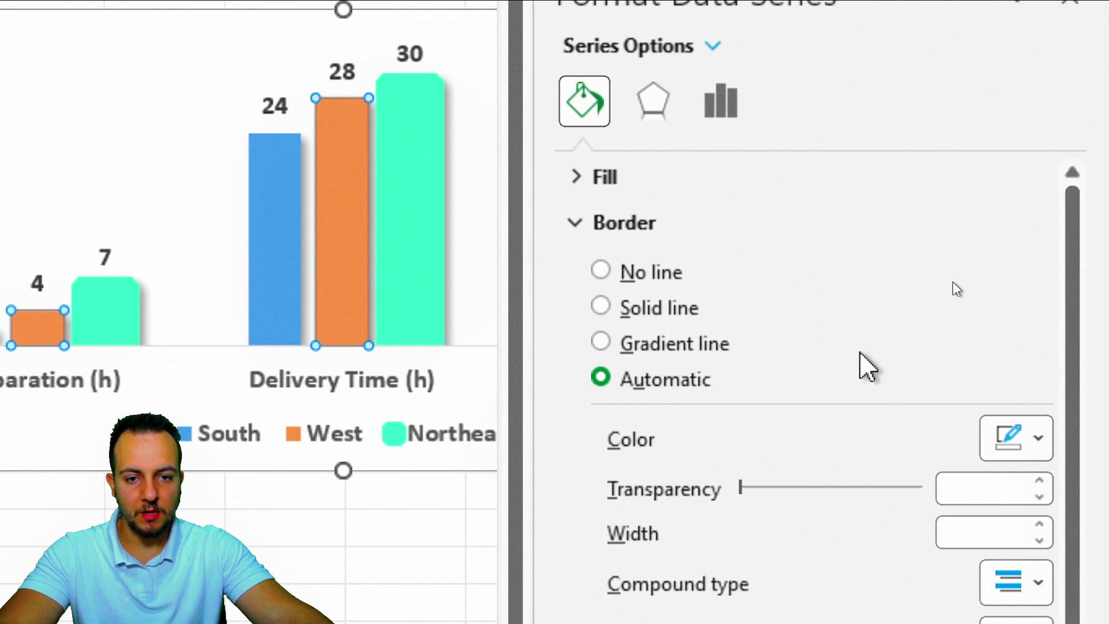
Step: Give the West bars a solid orange border at 6 pt width
click(643, 306)
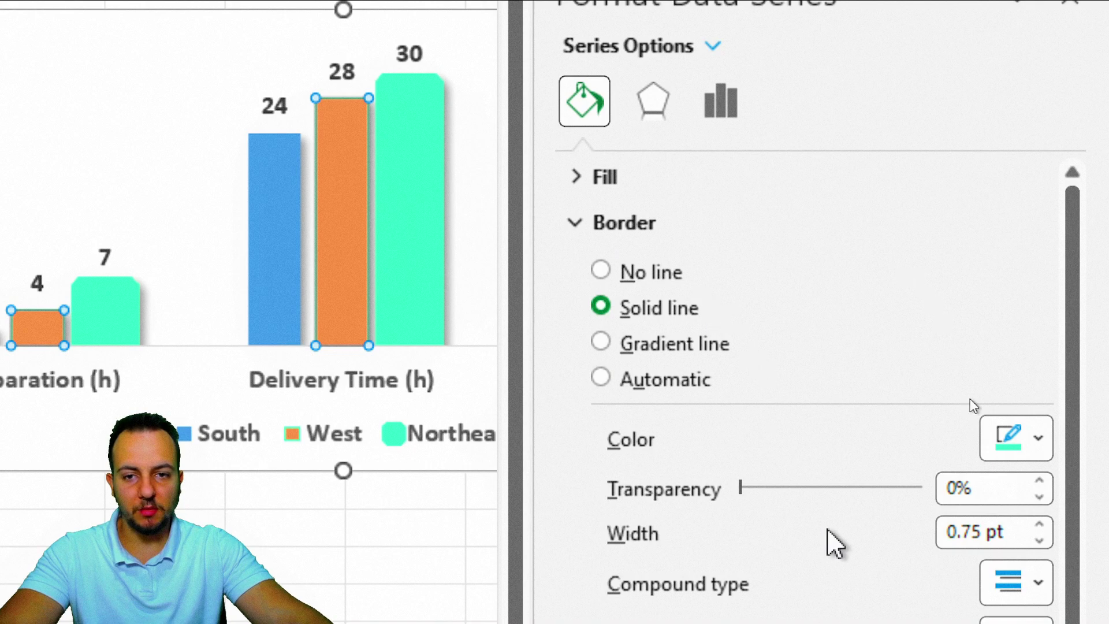
click(1017, 437)
click(839, 516)
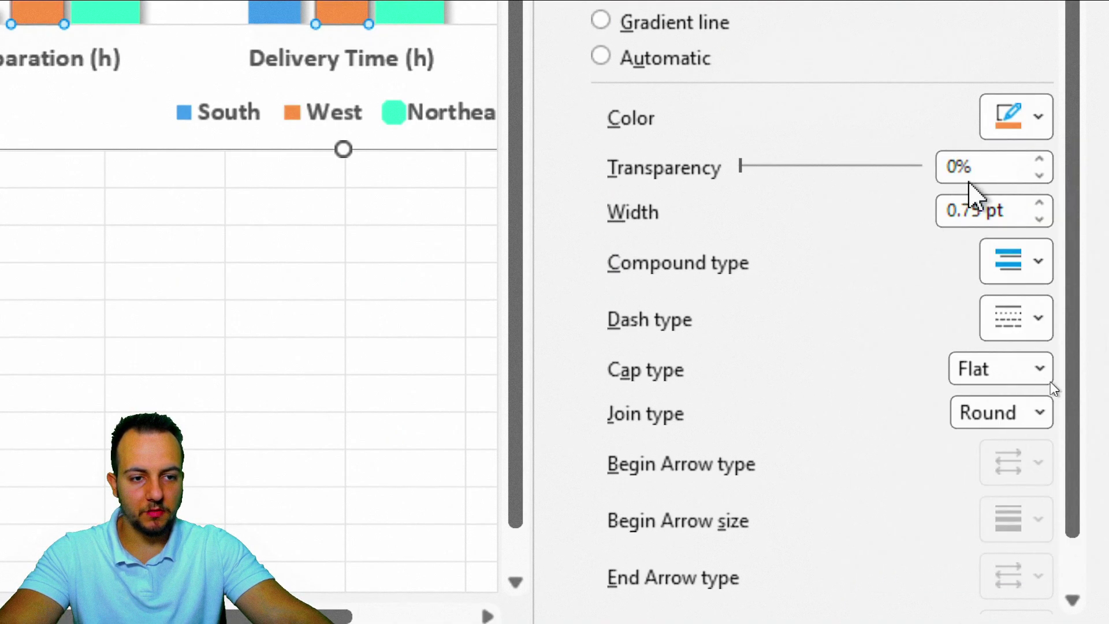
click(965, 211)
text(5)
key(Return)
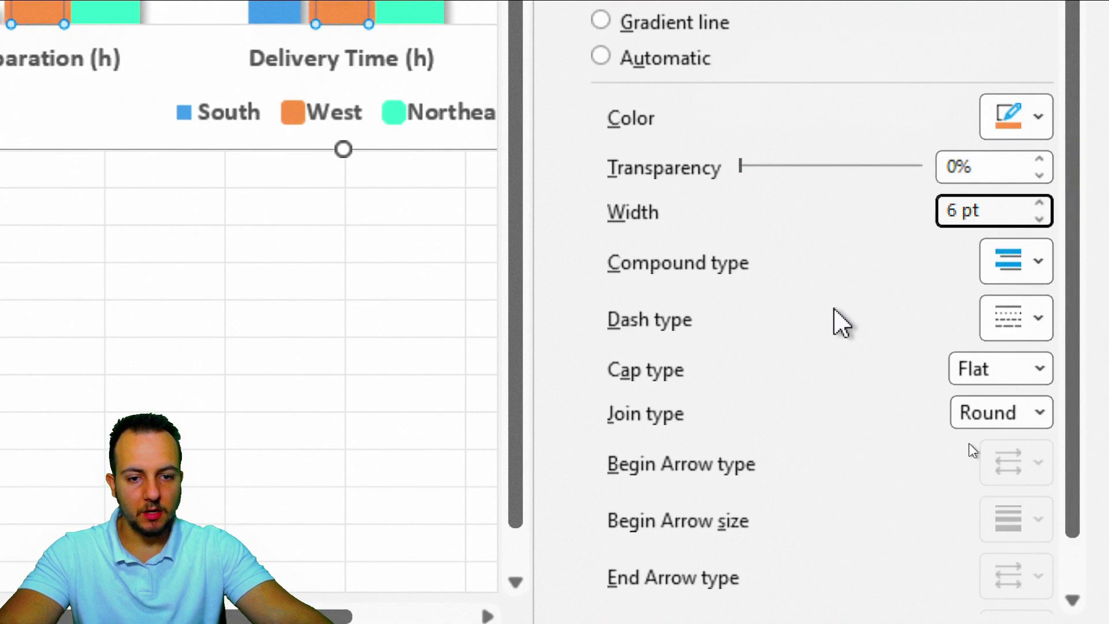
Step: Set the West border's cap type to Round and join type to Bevel
scroll(817, 421, down, 1)
click(1034, 315)
click(985, 407)
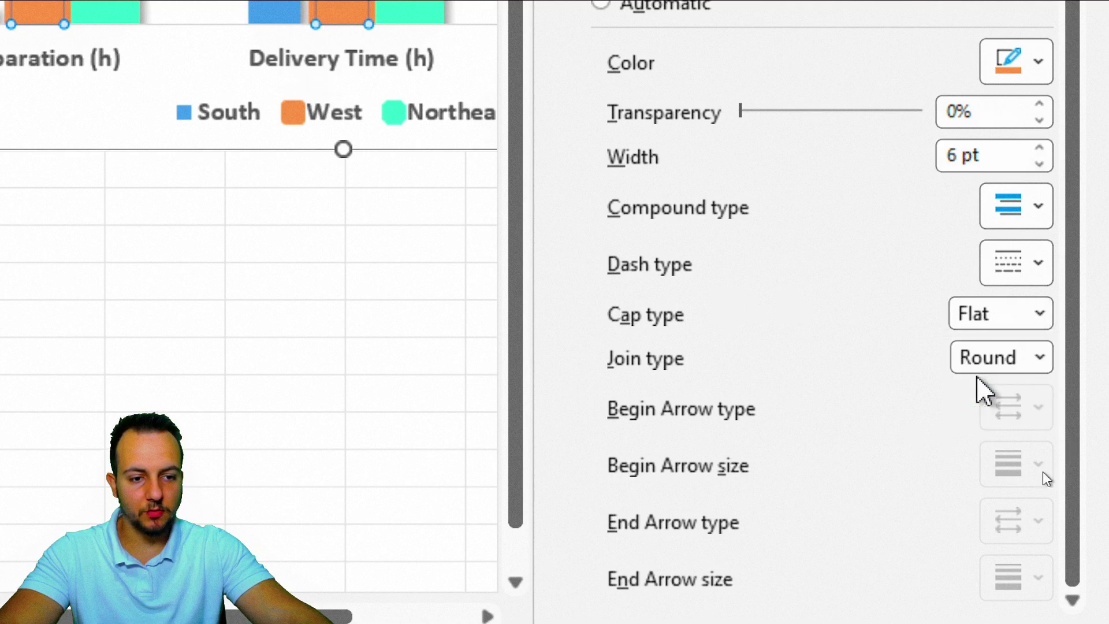
click(1015, 365)
click(1001, 421)
scroll(976, 441, up, 1)
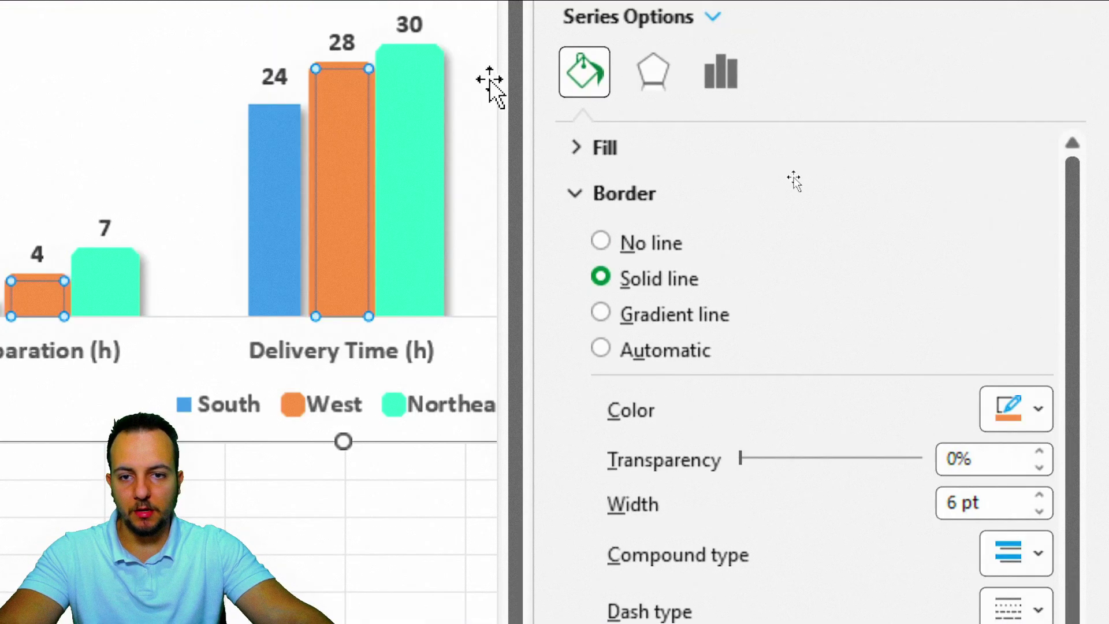
Step: Fill the South bars solid with custom blue RGB 51, 153, 255 (#3399FF)
click(273, 166)
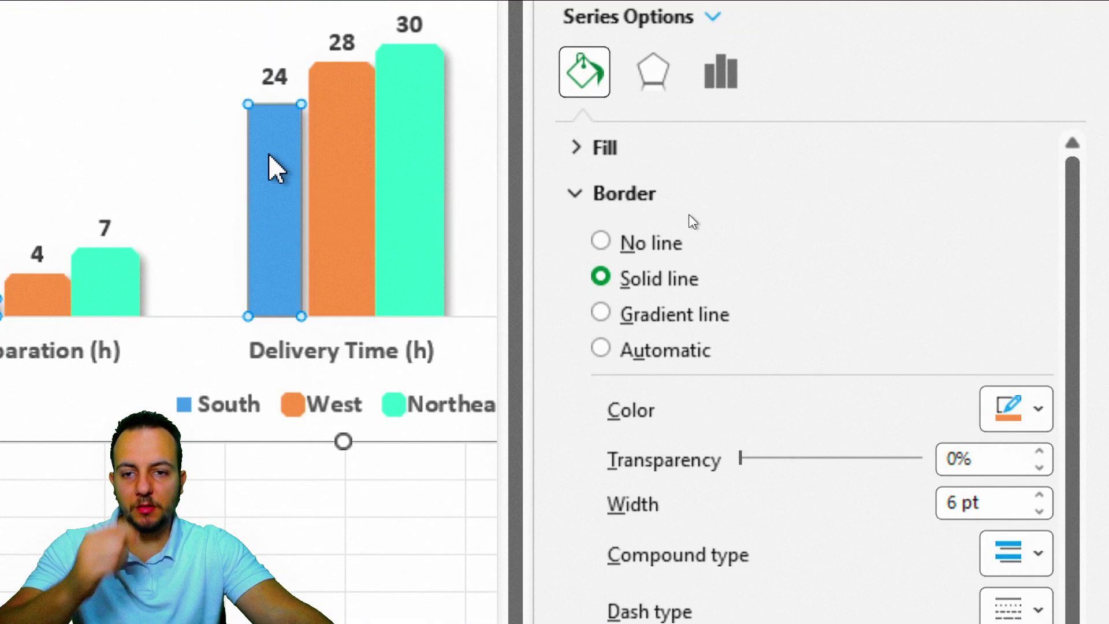
click(601, 149)
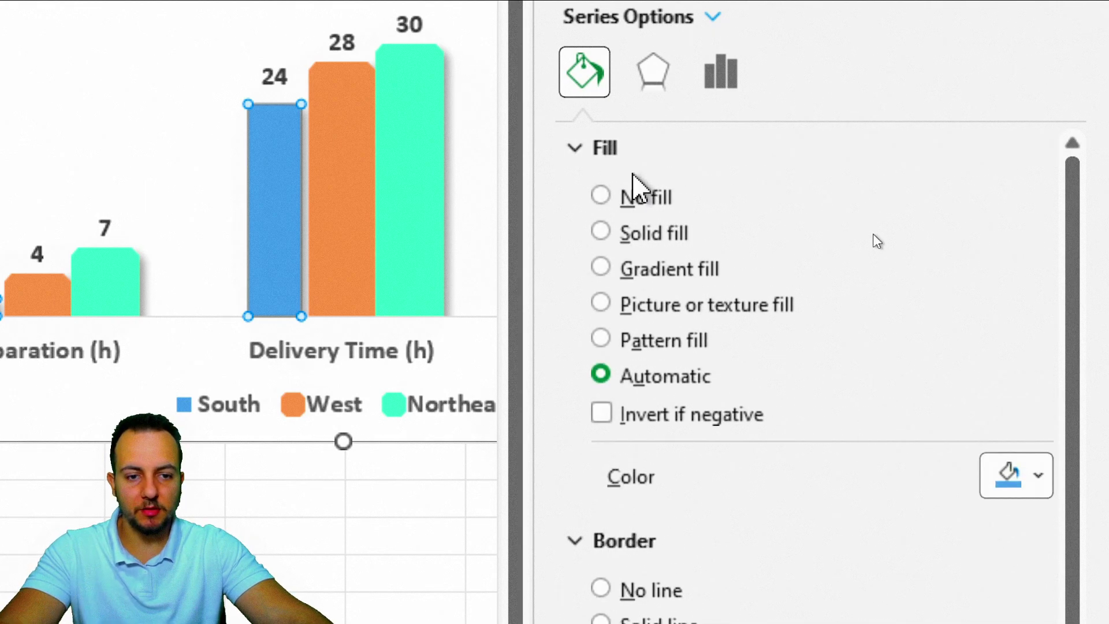
click(669, 234)
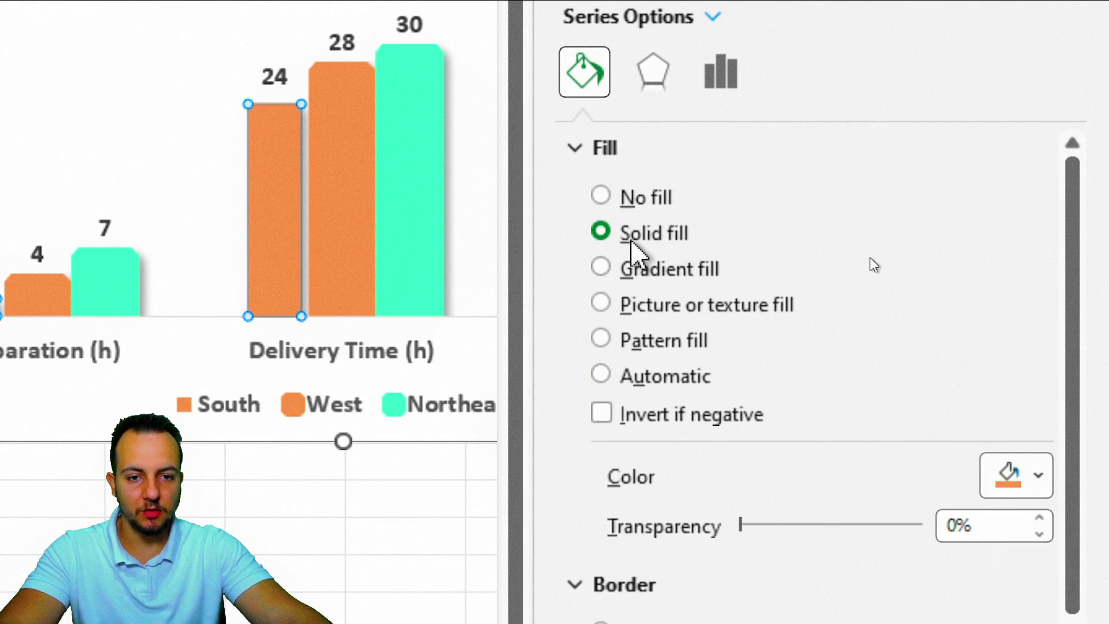
click(1015, 475)
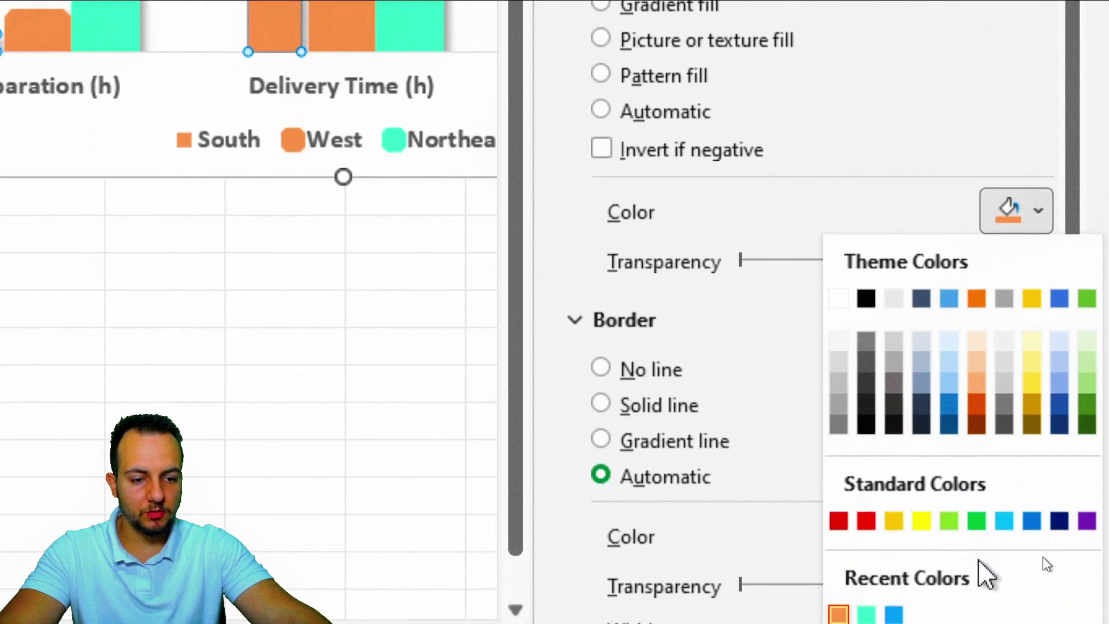
click(894, 532)
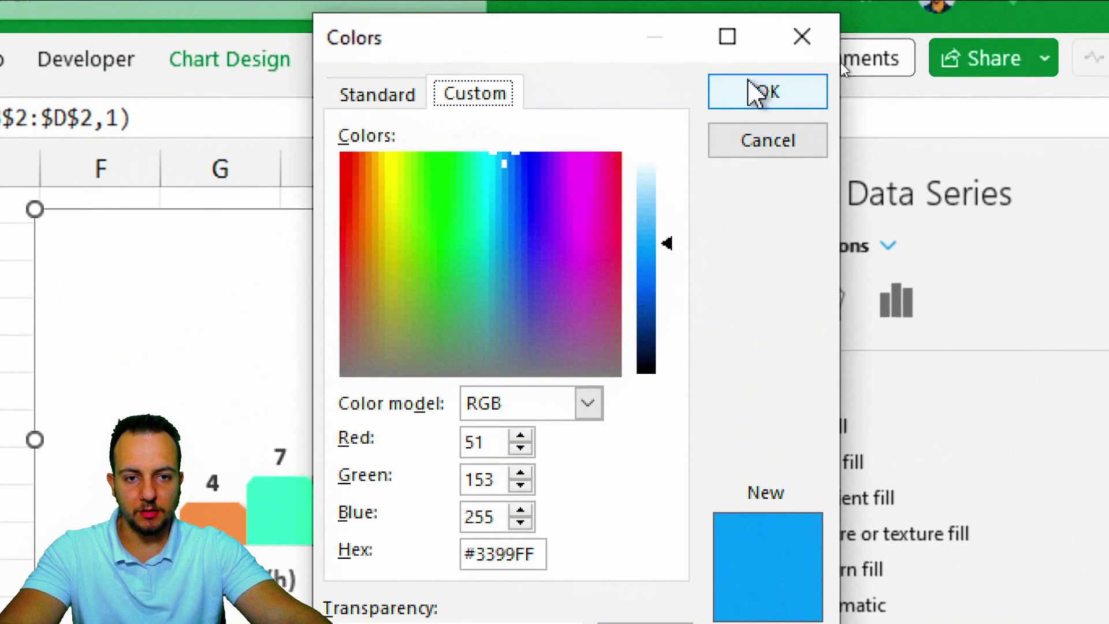
click(760, 92)
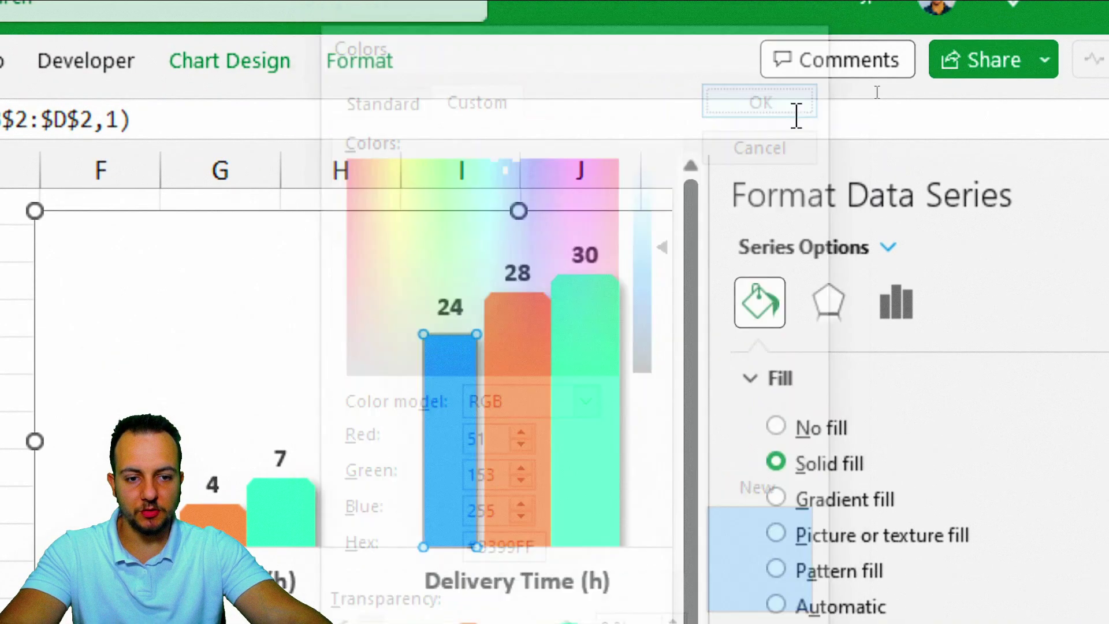
click(851, 384)
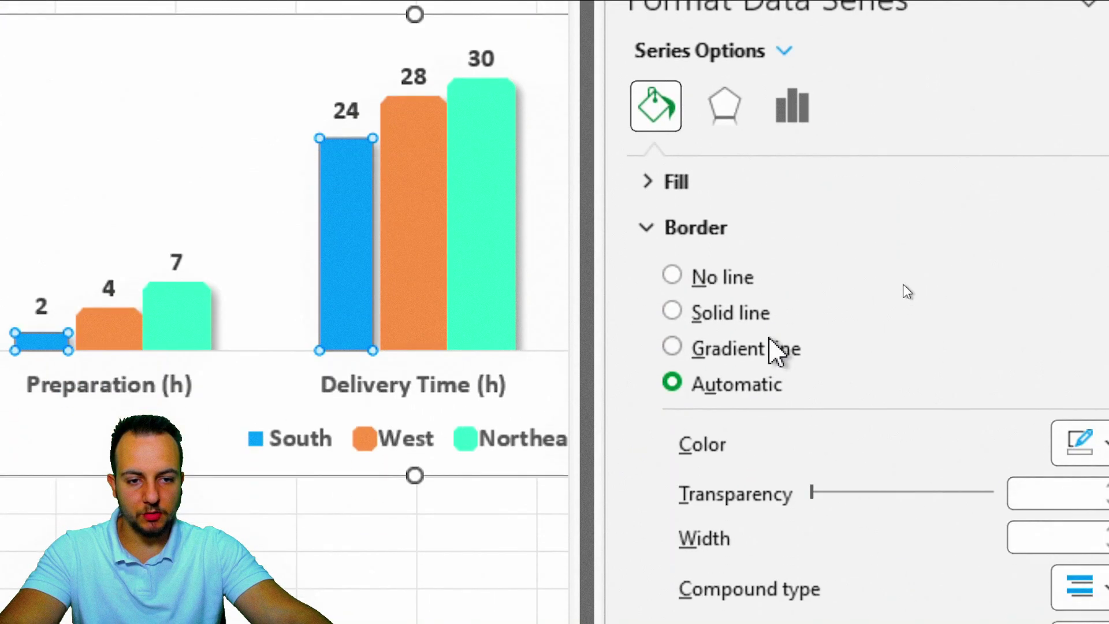
Step: Outline the South bars with a solid blue 6 pt border using Round caps and Bevel joins
click(760, 324)
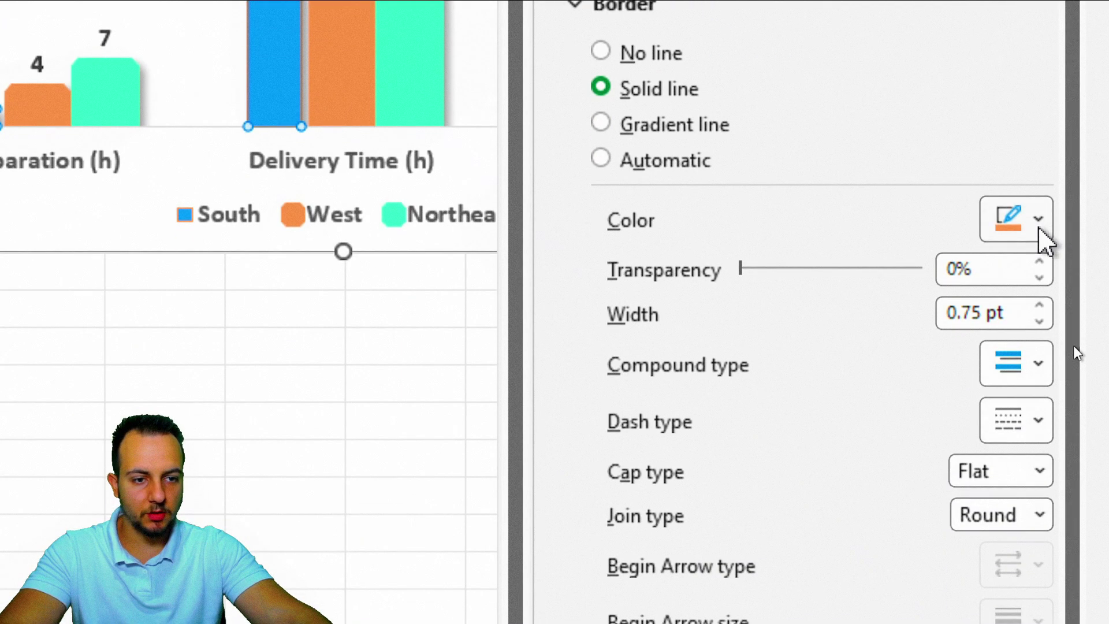
click(1038, 220)
click(847, 614)
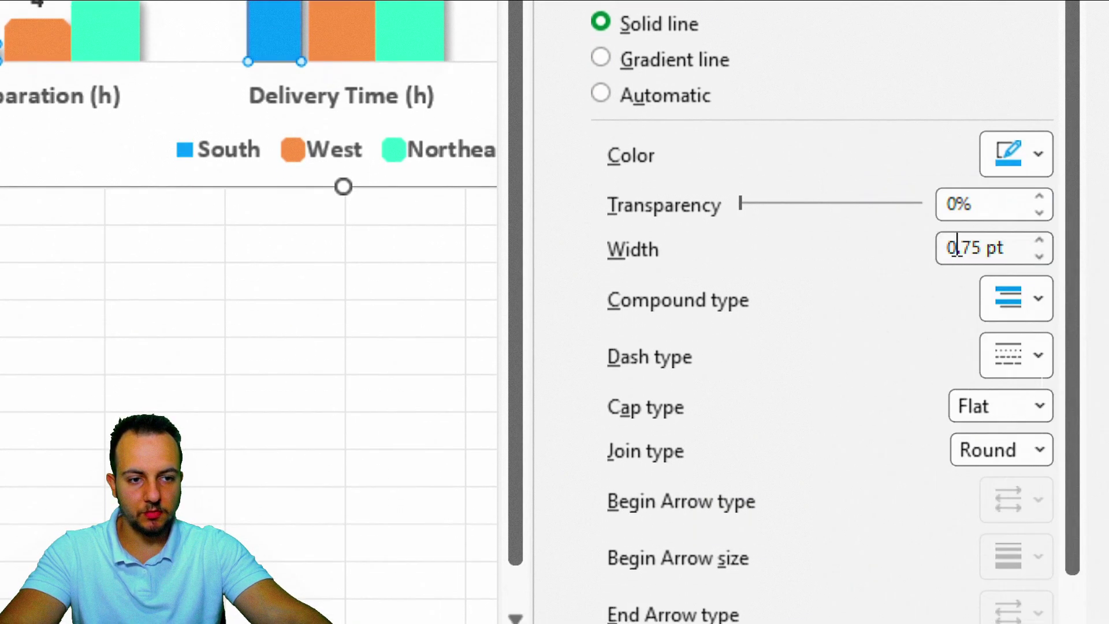
triple_click(1013, 245)
text(6)
key(Return)
scroll(697, 312, down, 1)
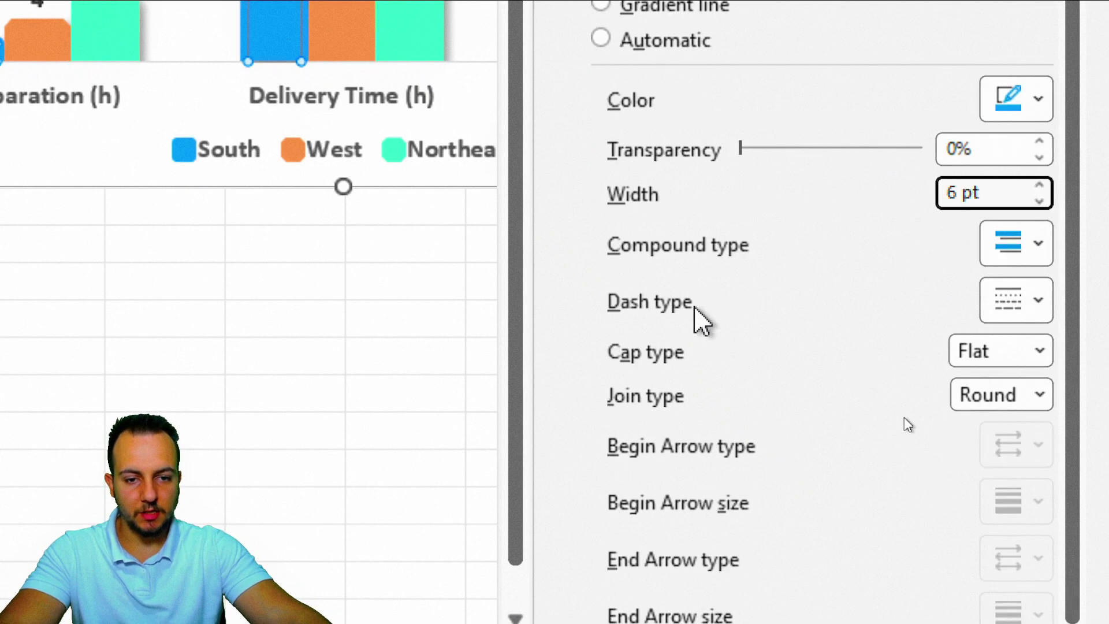
click(977, 351)
click(1008, 424)
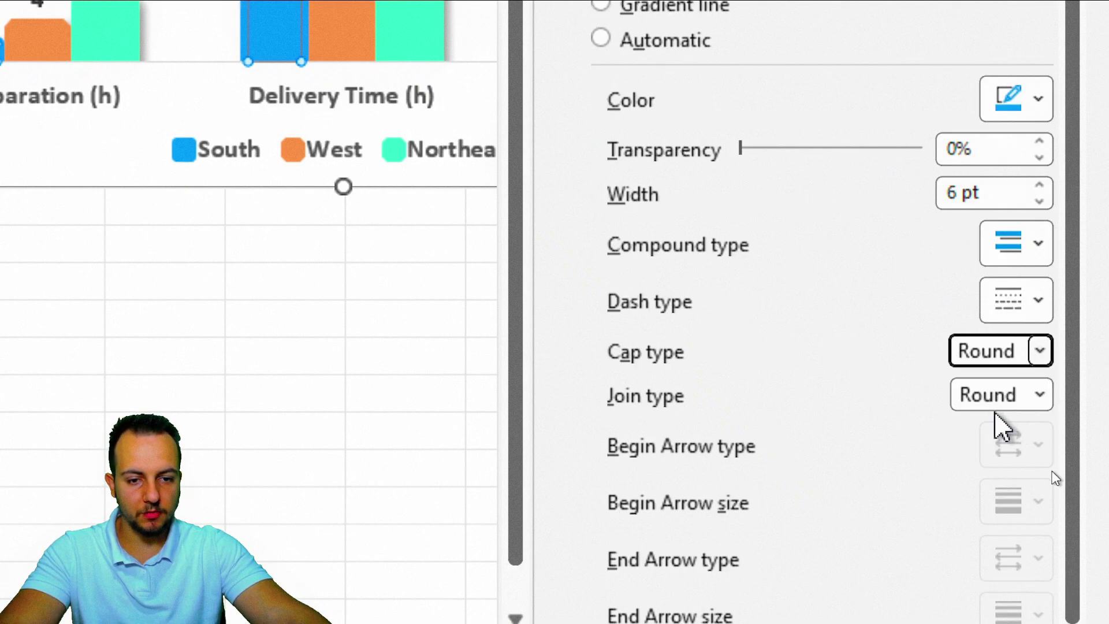
click(989, 395)
click(989, 462)
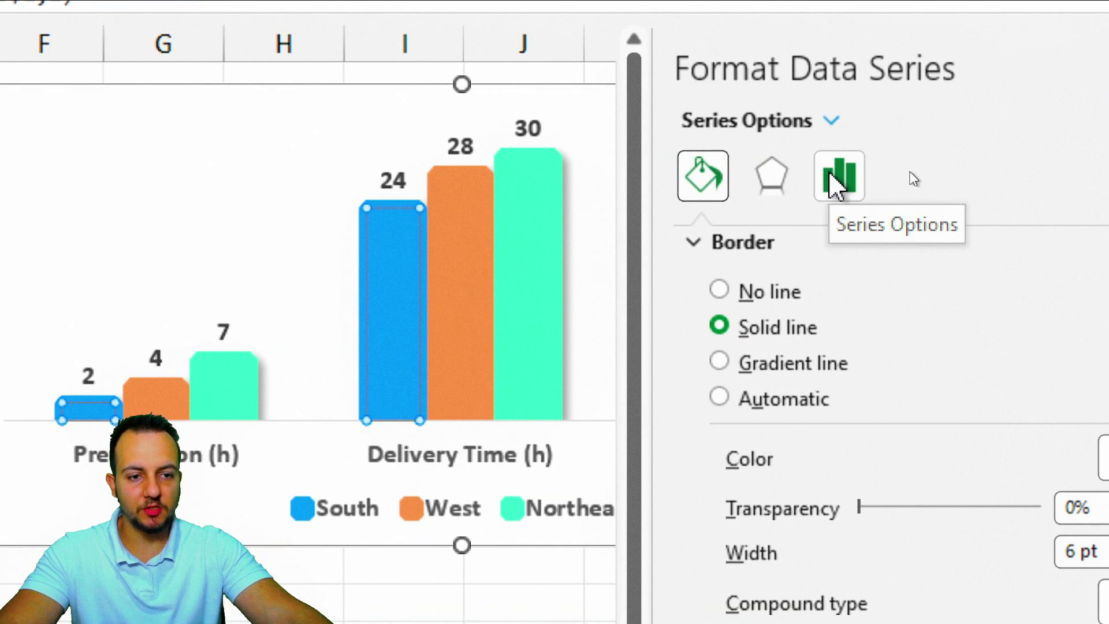
Step: Set Series Overlap to -65% and Gap Width to 300%, then close the Format Data Series pane
click(838, 179)
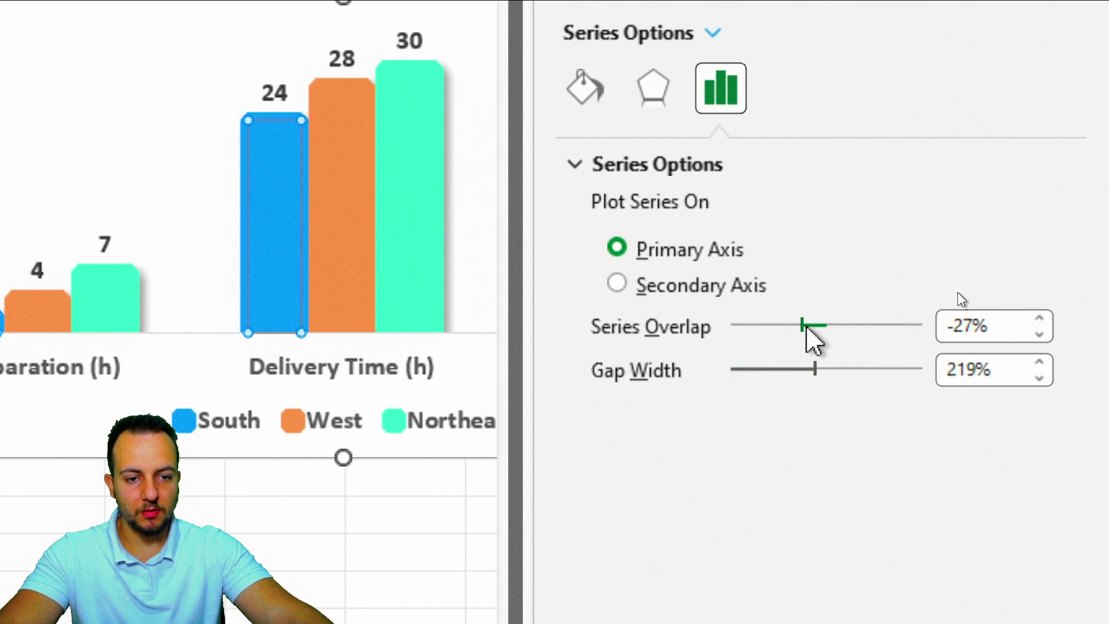
drag(807, 326, 763, 326)
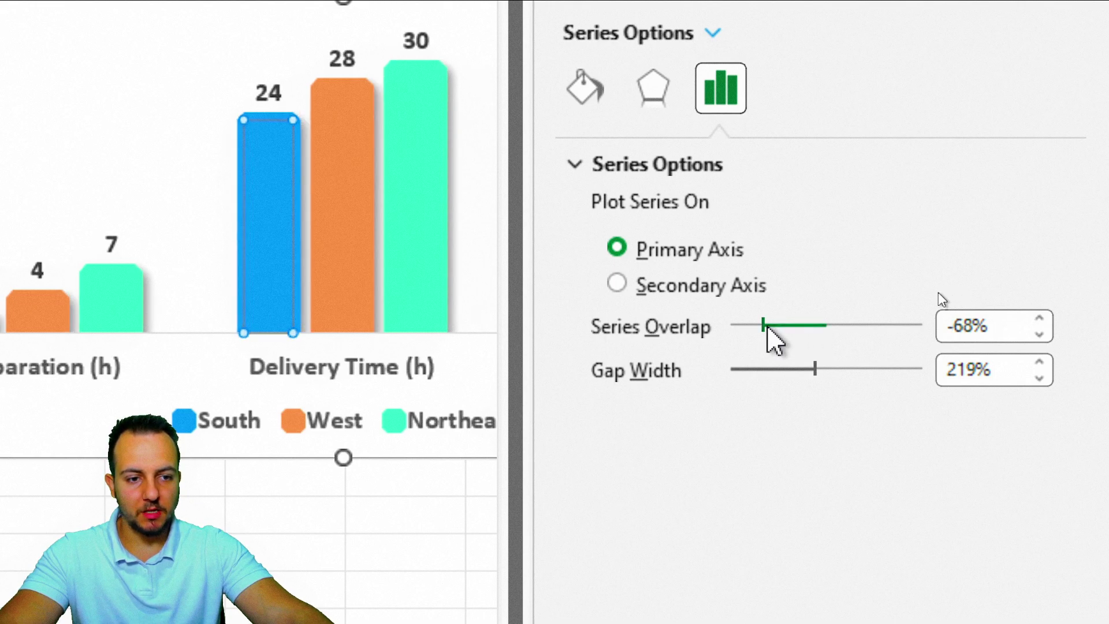
click(1039, 319)
click(1039, 319)
click(1039, 319)
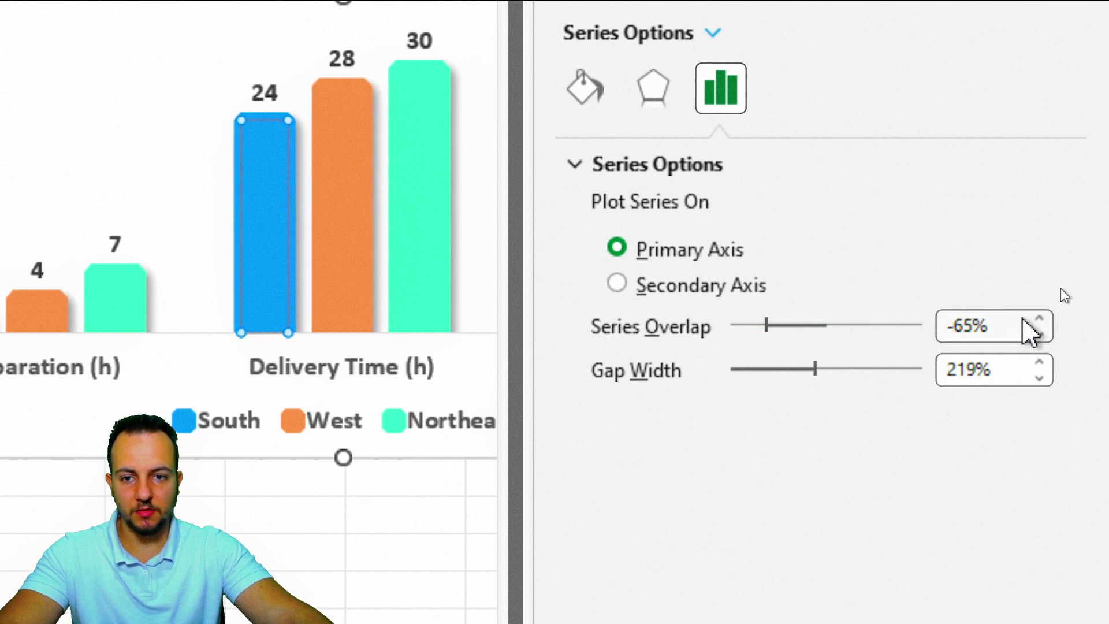
click(820, 364)
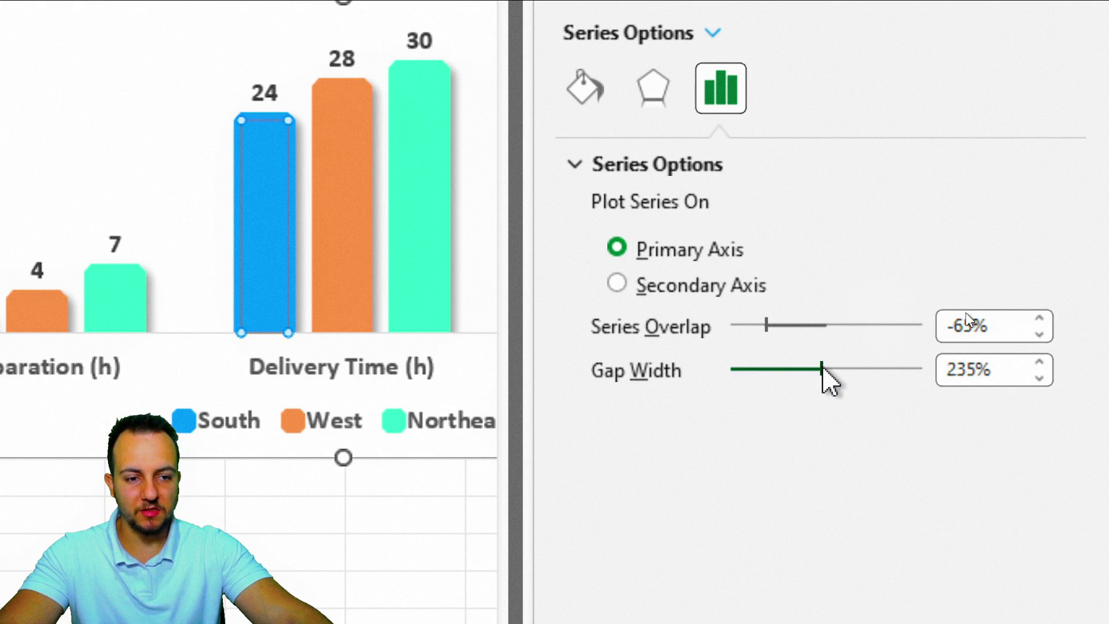
drag(830, 381, 855, 389)
click(1040, 361)
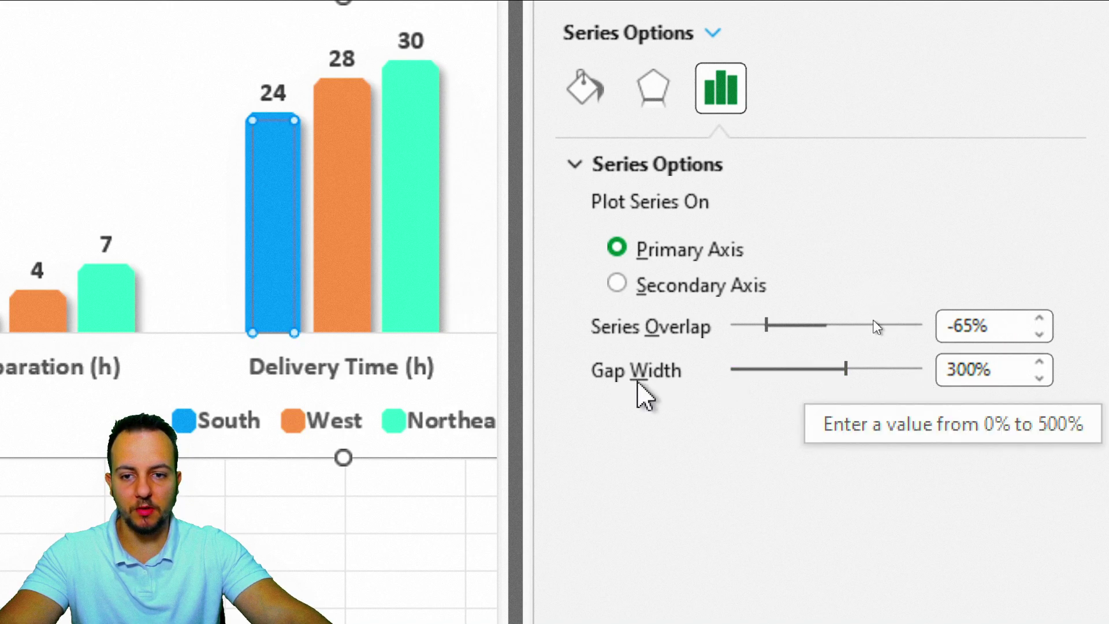
click(1071, 78)
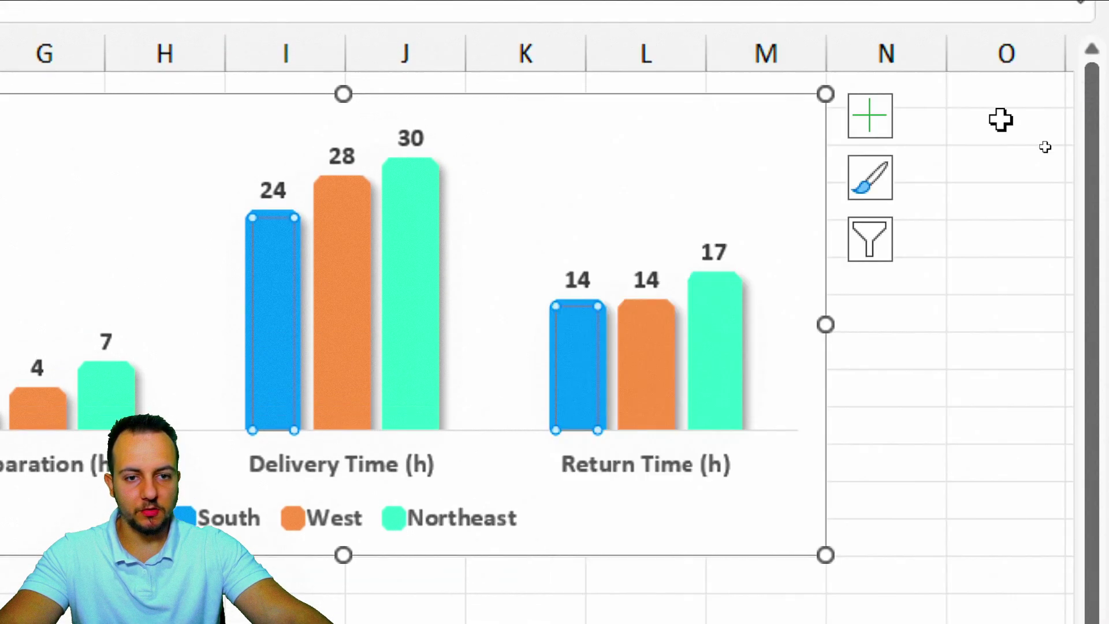
Step: Give the chart area No Outline and No Fill via the Format tab's Shape Outline and Shape Fill
click(761, 442)
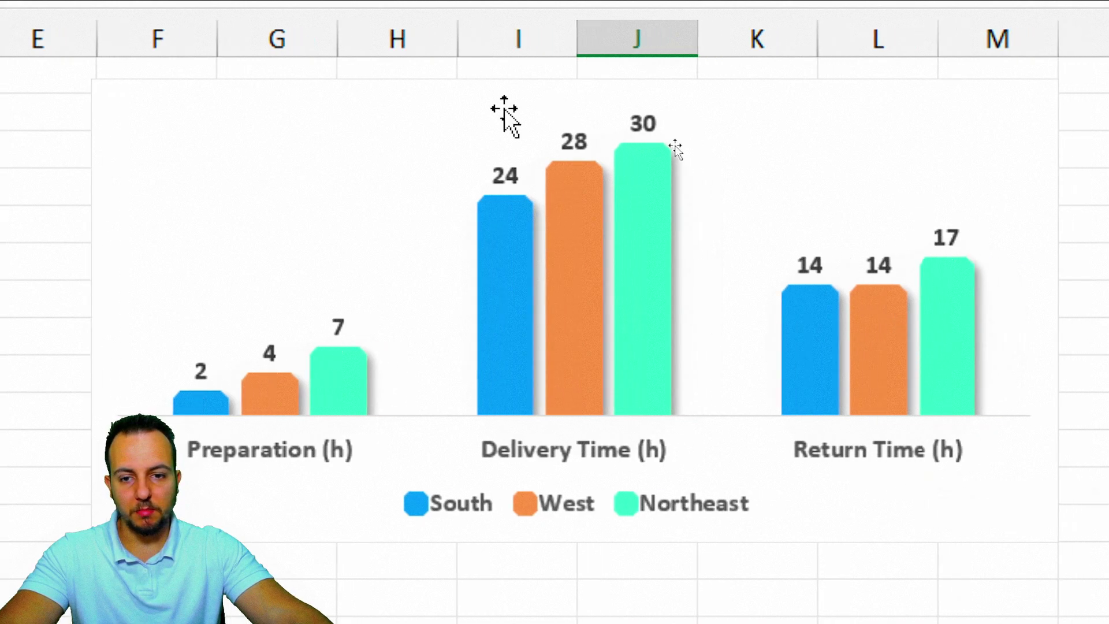
click(872, 91)
click(413, 84)
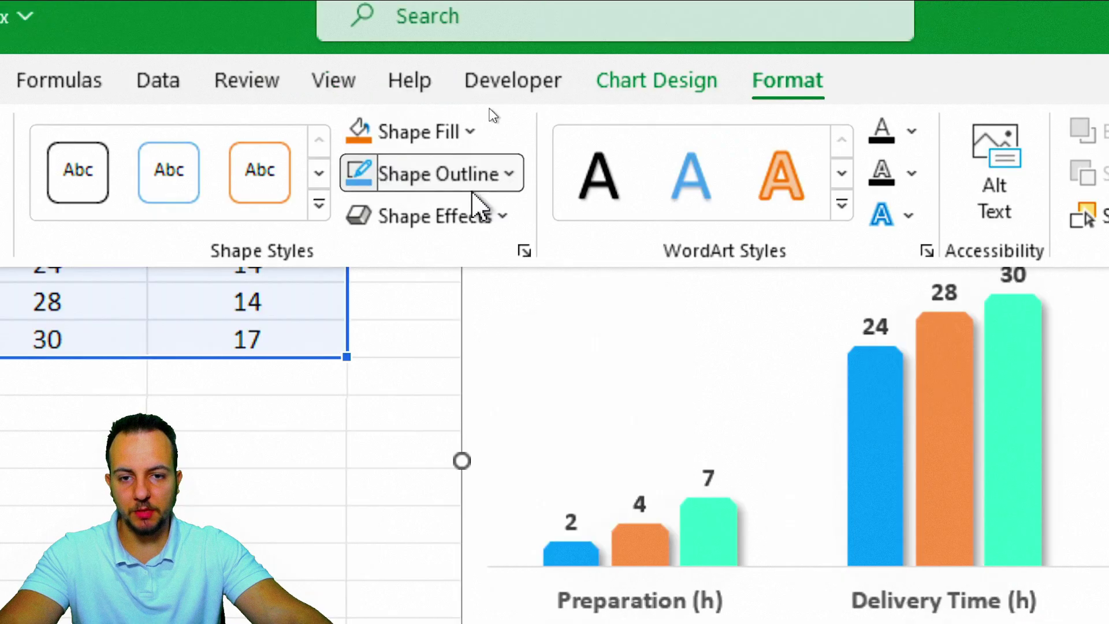
click(472, 182)
click(468, 545)
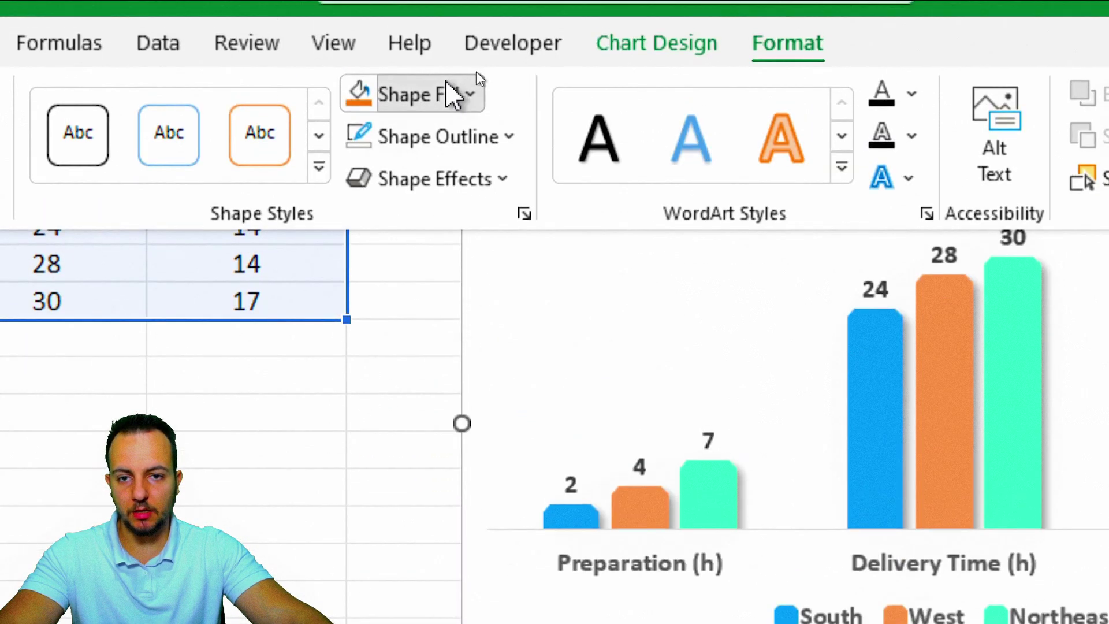
click(453, 2)
click(454, 494)
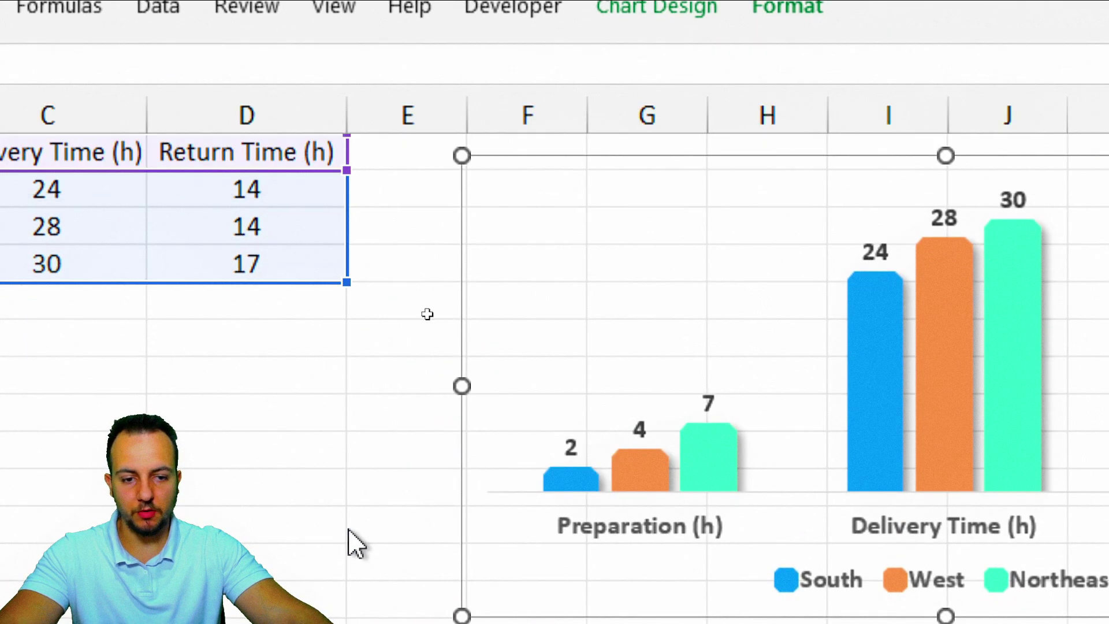
click(358, 528)
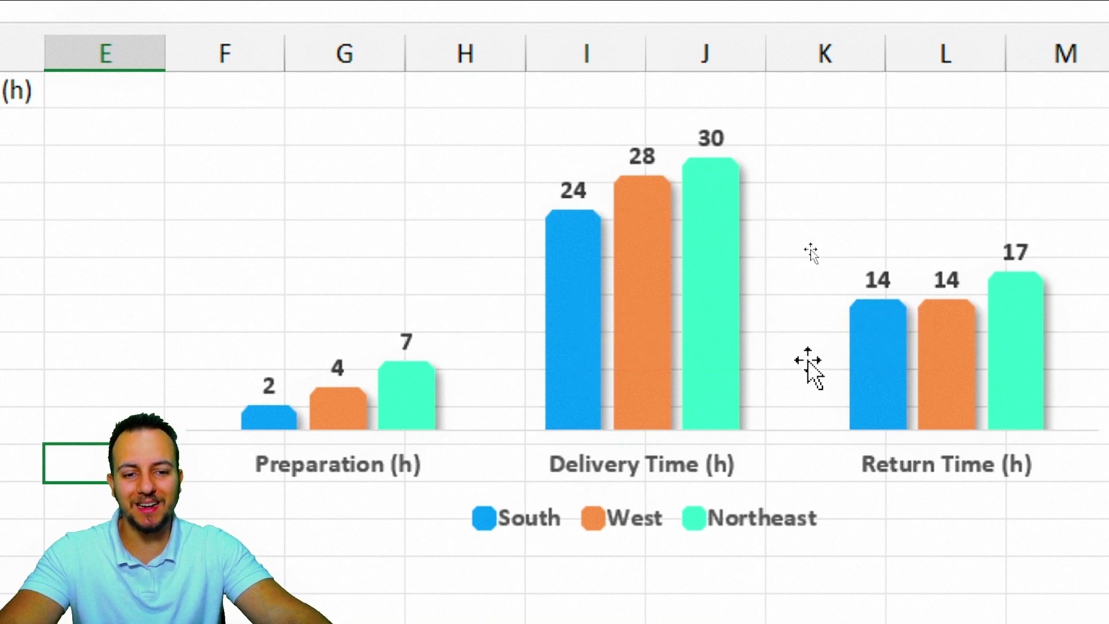
drag(141, 102, 734, 200)
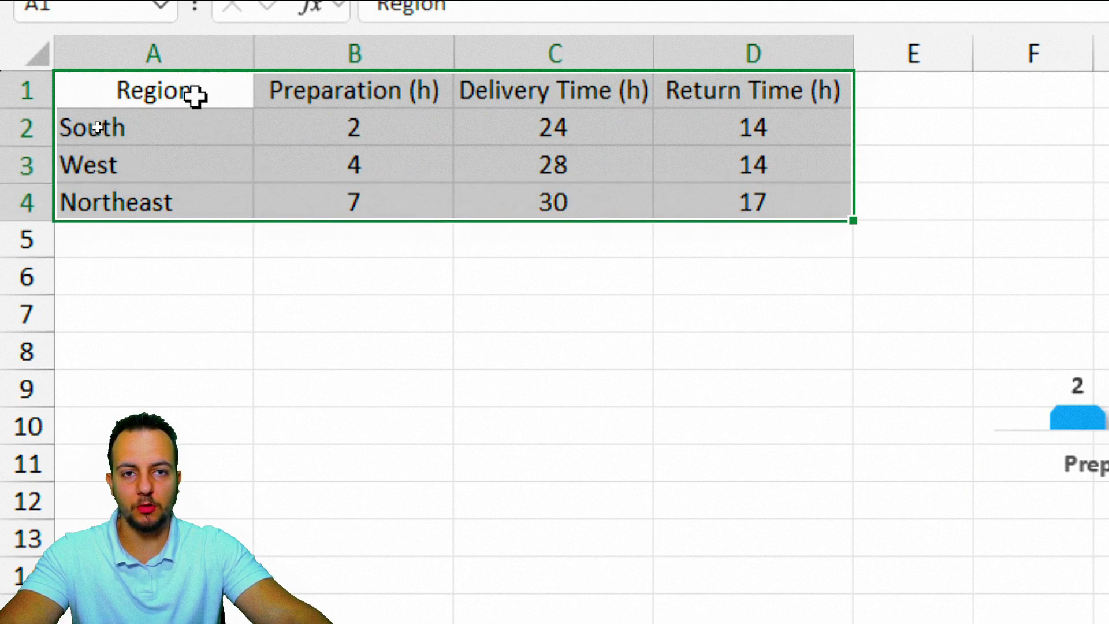
drag(193, 55, 721, 61)
click(723, 86)
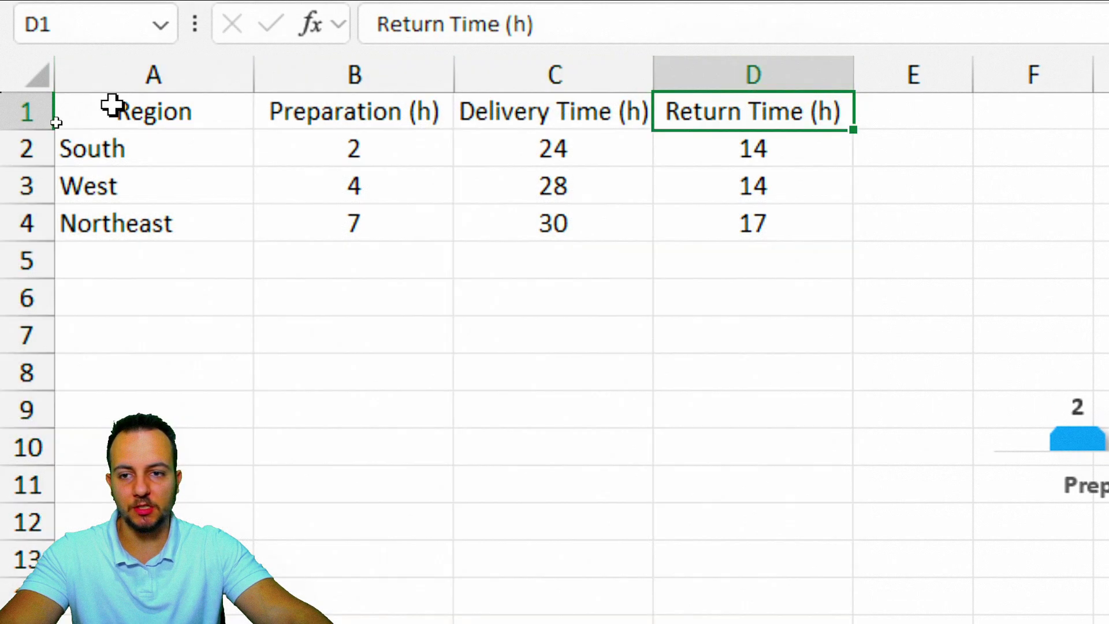
drag(110, 106, 757, 214)
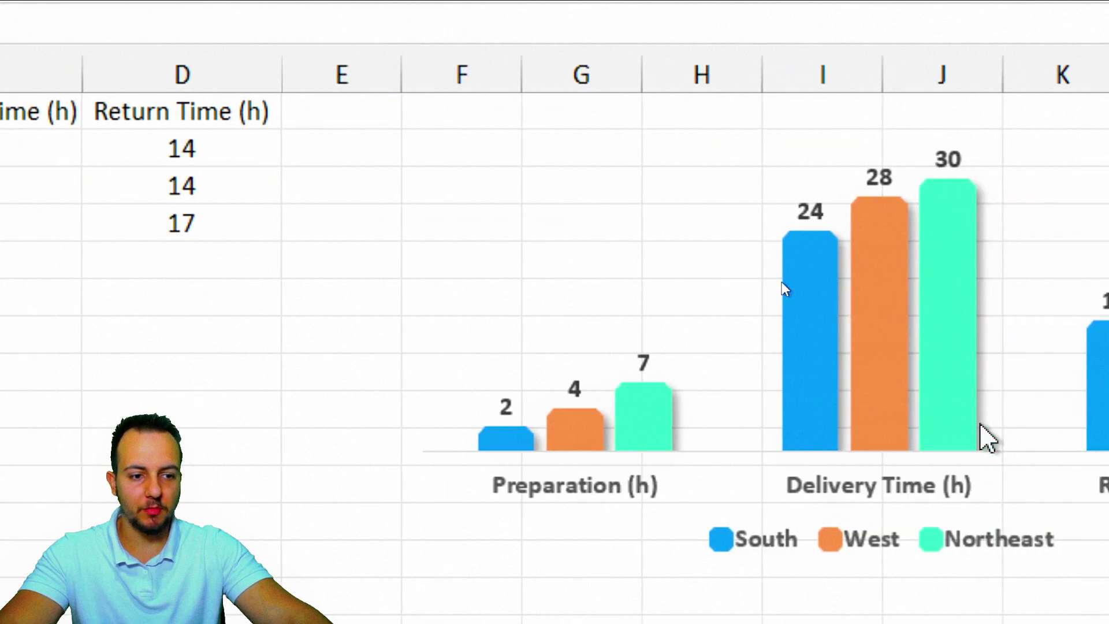